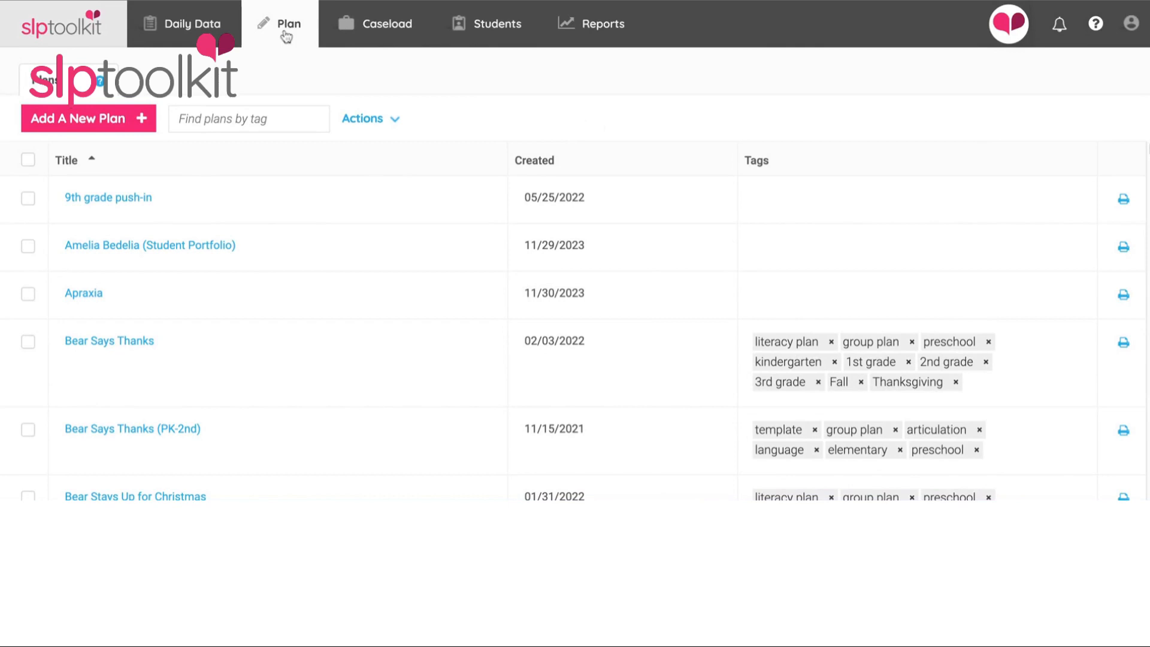
Start a new plan from the lesson plan template library and browse the available tags for filtering templates.
click(93, 120)
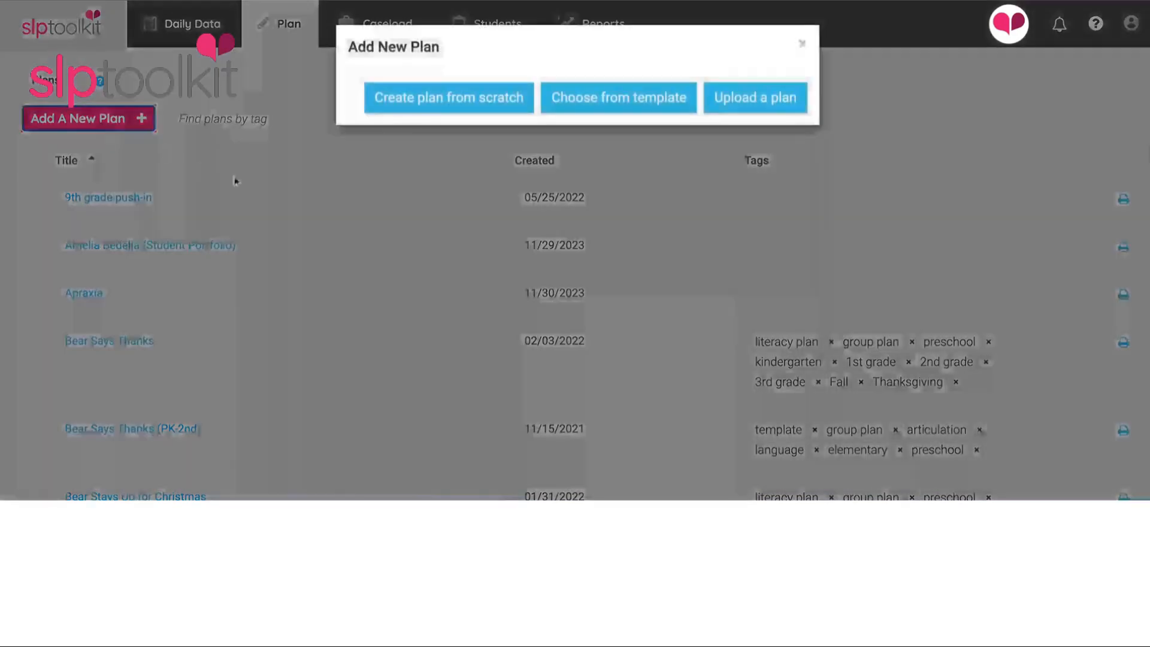
click(592, 110)
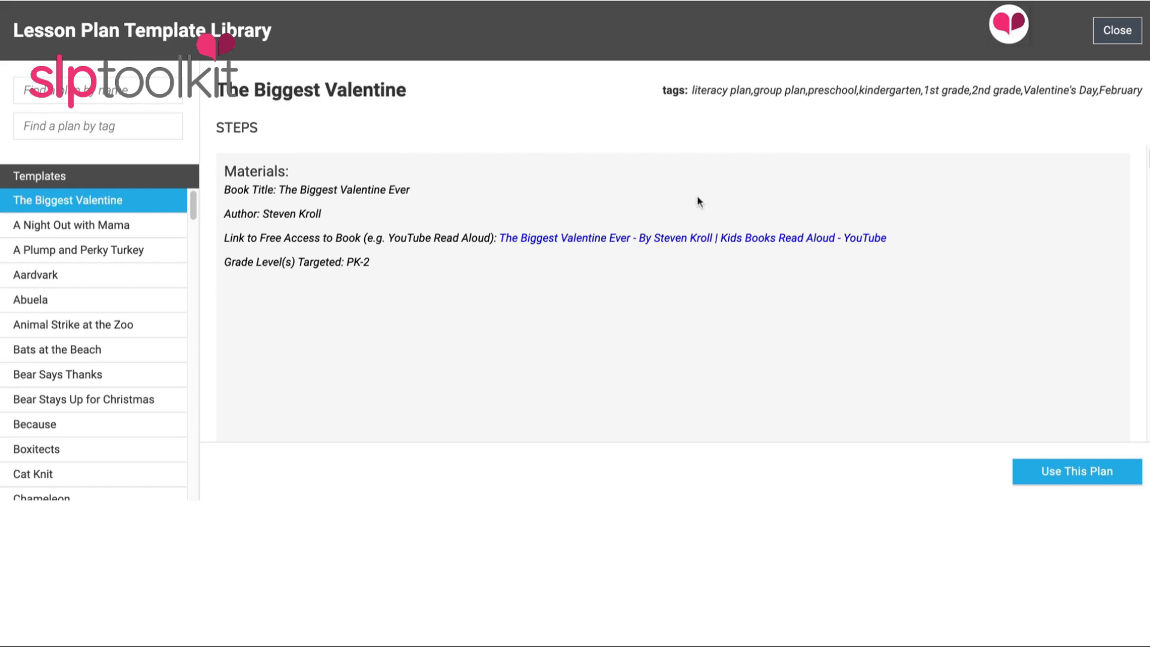
click(149, 94)
click(167, 72)
click(153, 128)
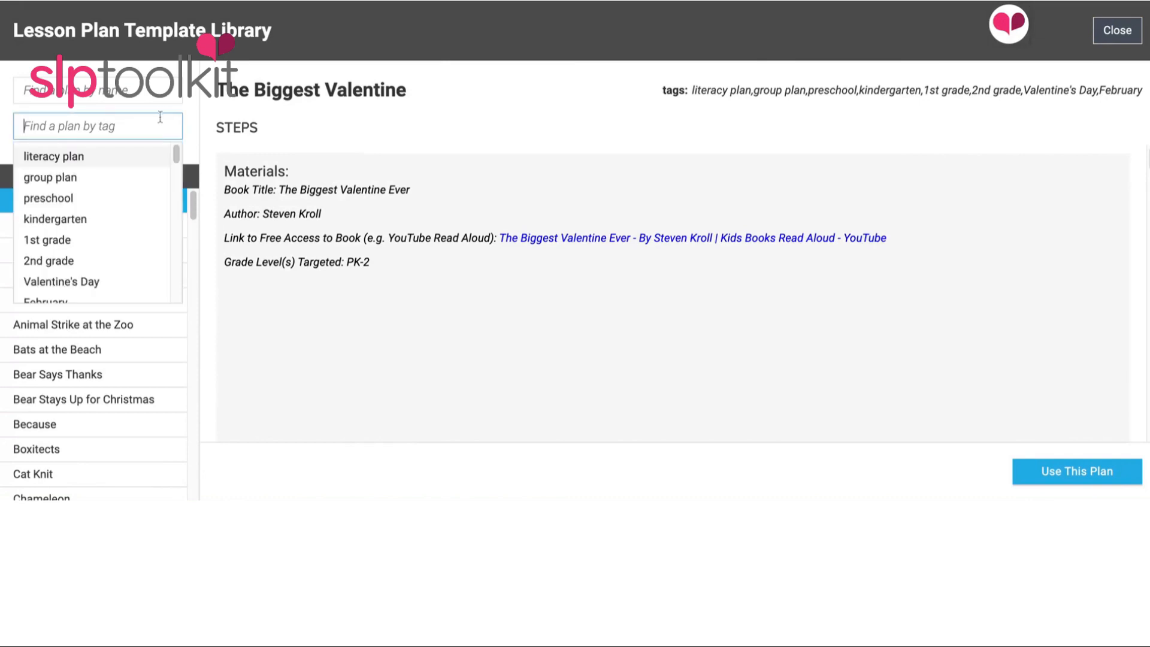
scroll(118, 220, down, 1)
scroll(121, 221, down, 4)
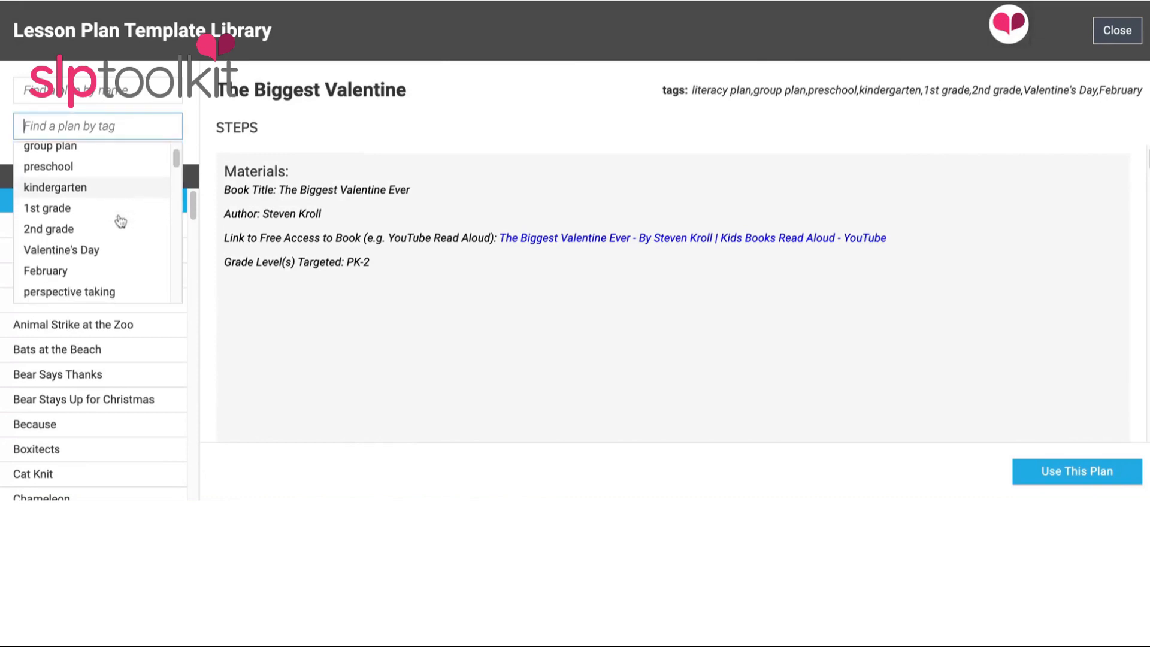
scroll(122, 242, down, 1)
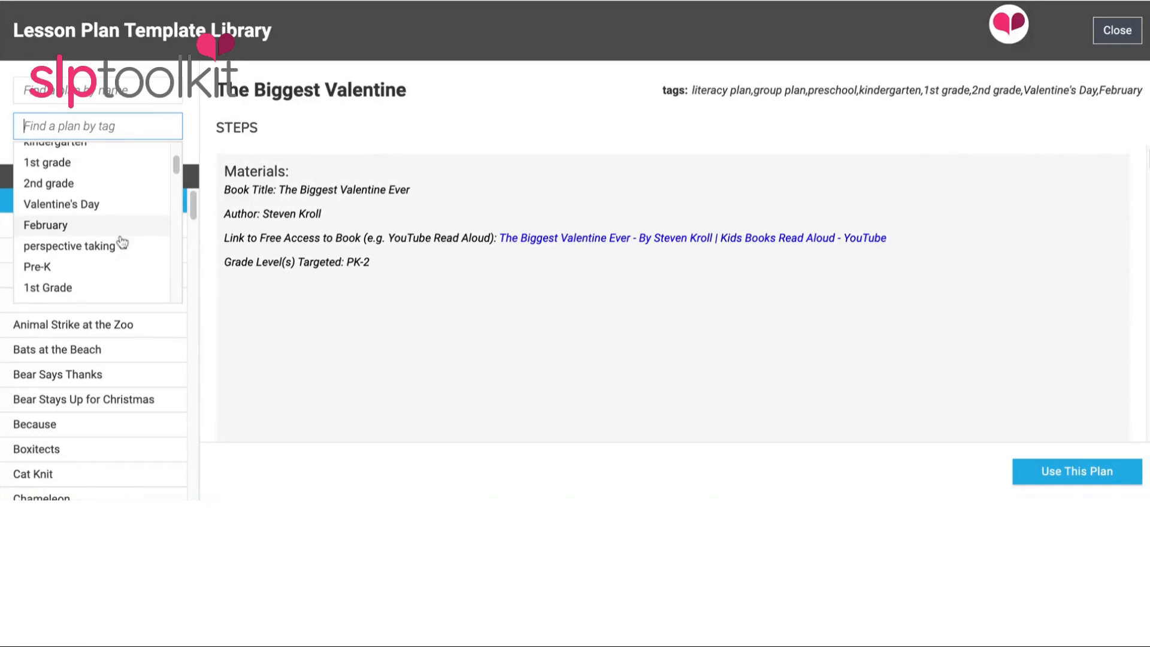
click(333, 133)
Select the Bats at the Beach template and review its materials, book walk, articulation and vocabulary sections.
scroll(65, 380, down, 1)
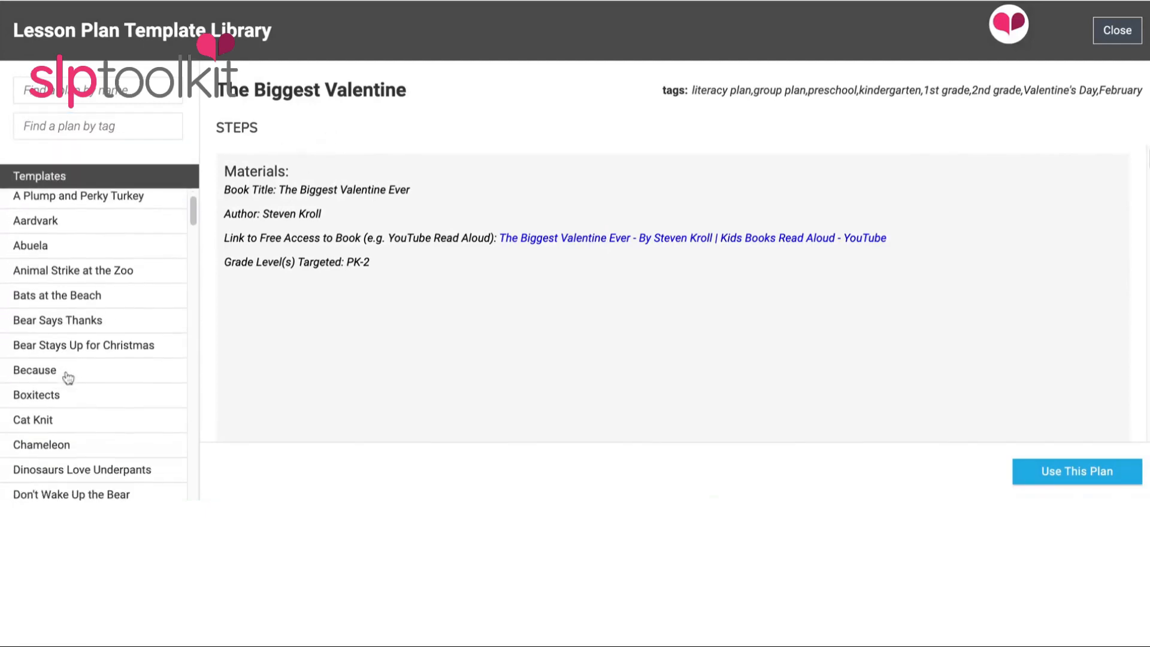
click(88, 282)
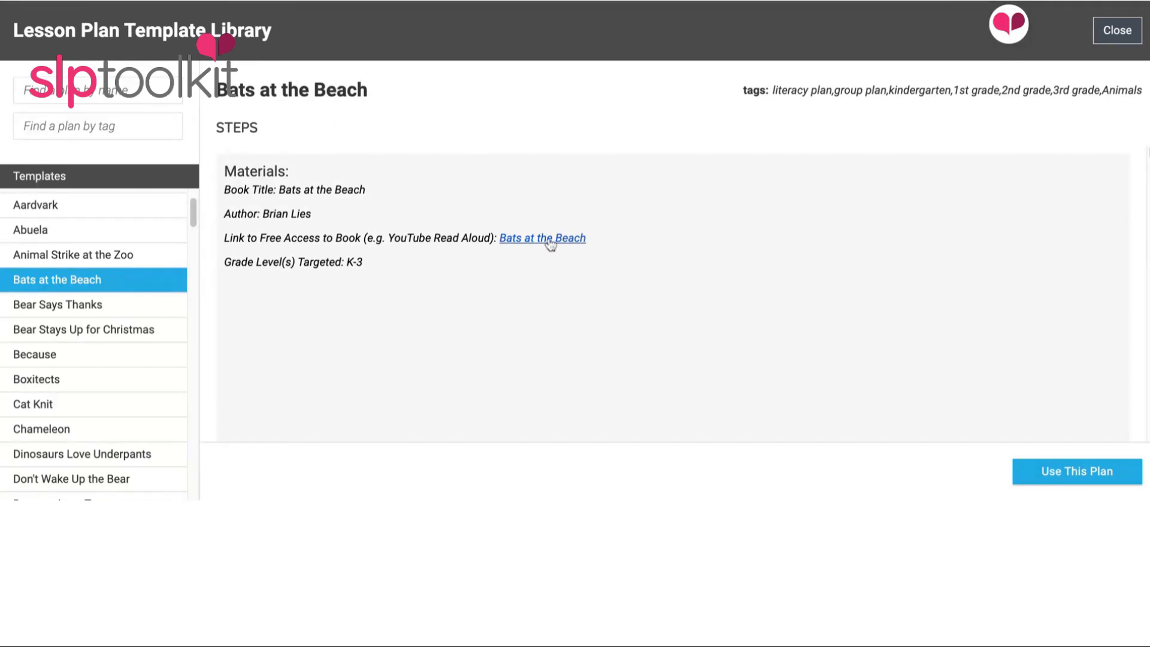
scroll(563, 325, down, 5)
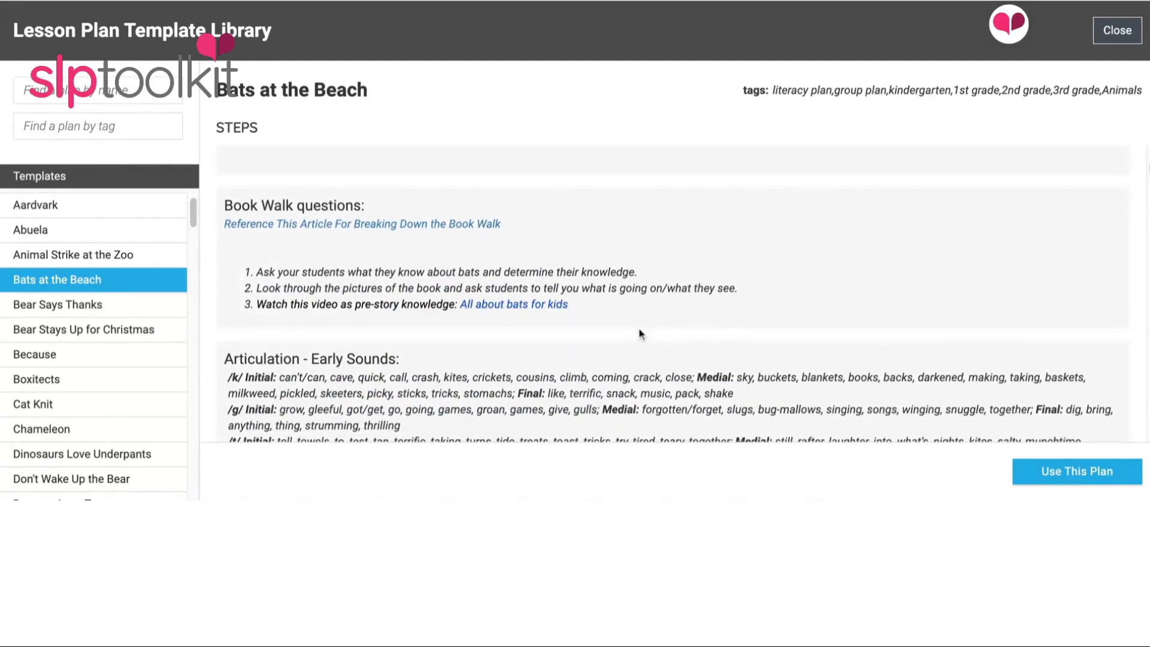
scroll(641, 336, down, 2)
scroll(644, 334, down, 8)
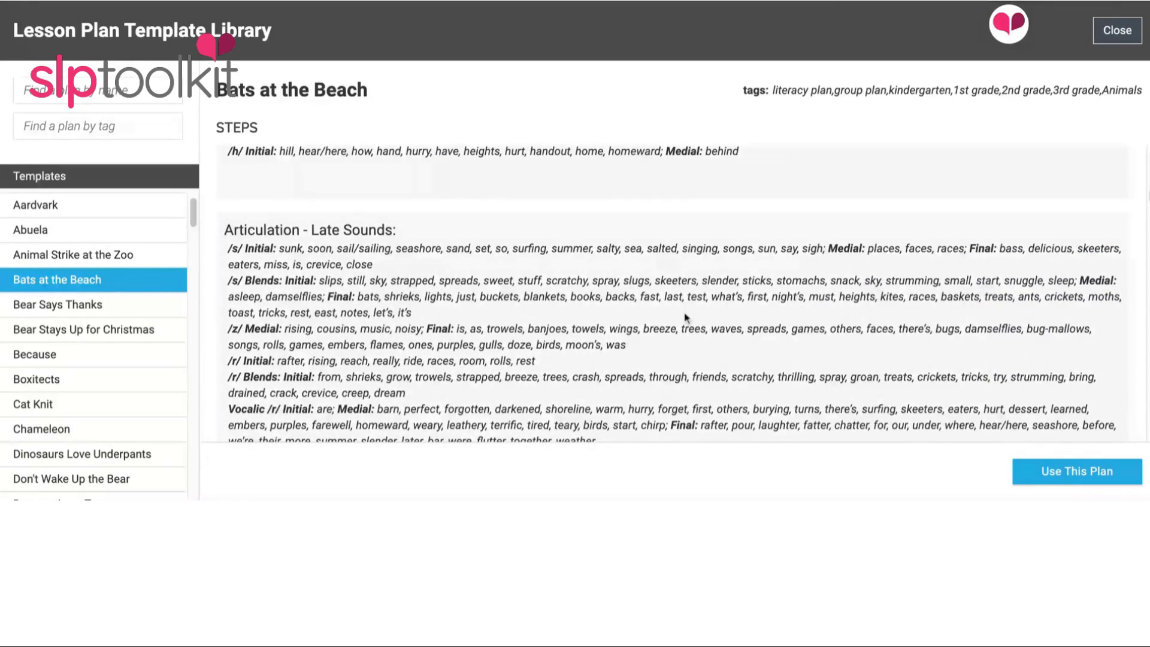
scroll(684, 320, down, 5)
scroll(684, 320, down, 4)
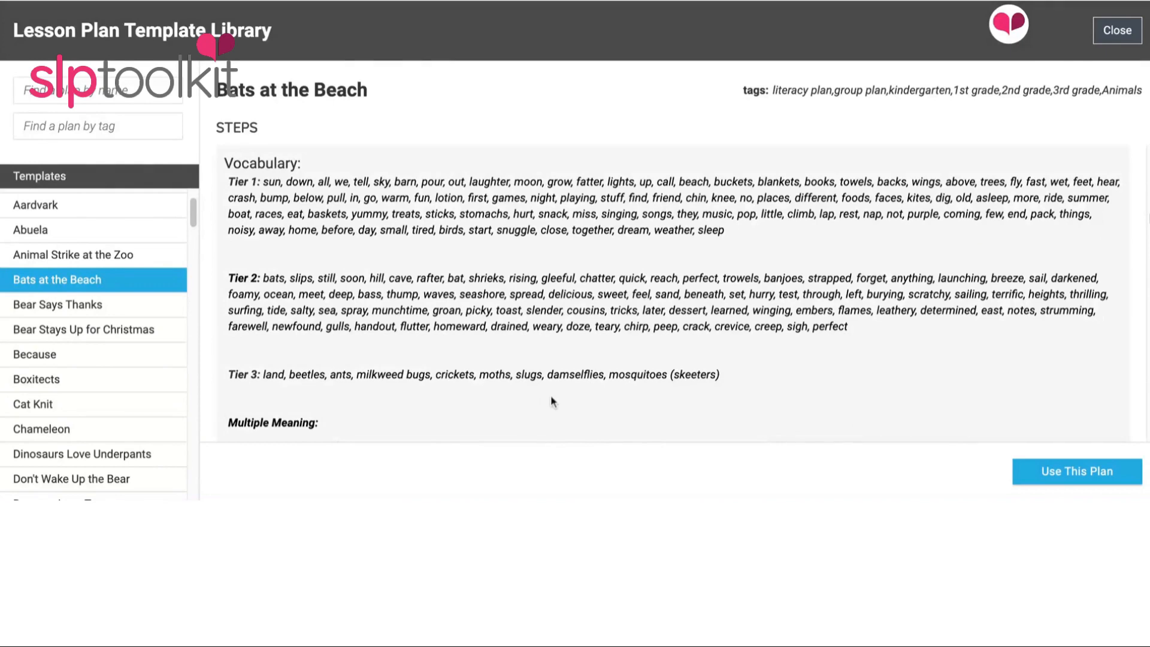
scroll(551, 400, down, 5)
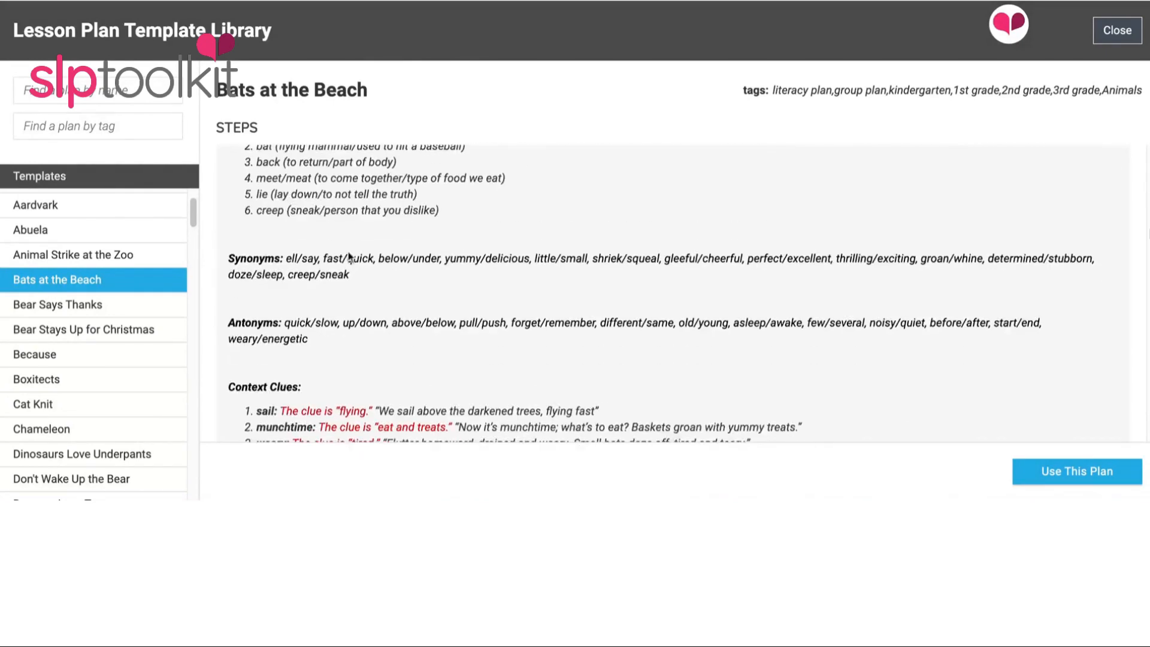
scroll(644, 387, down, 1)
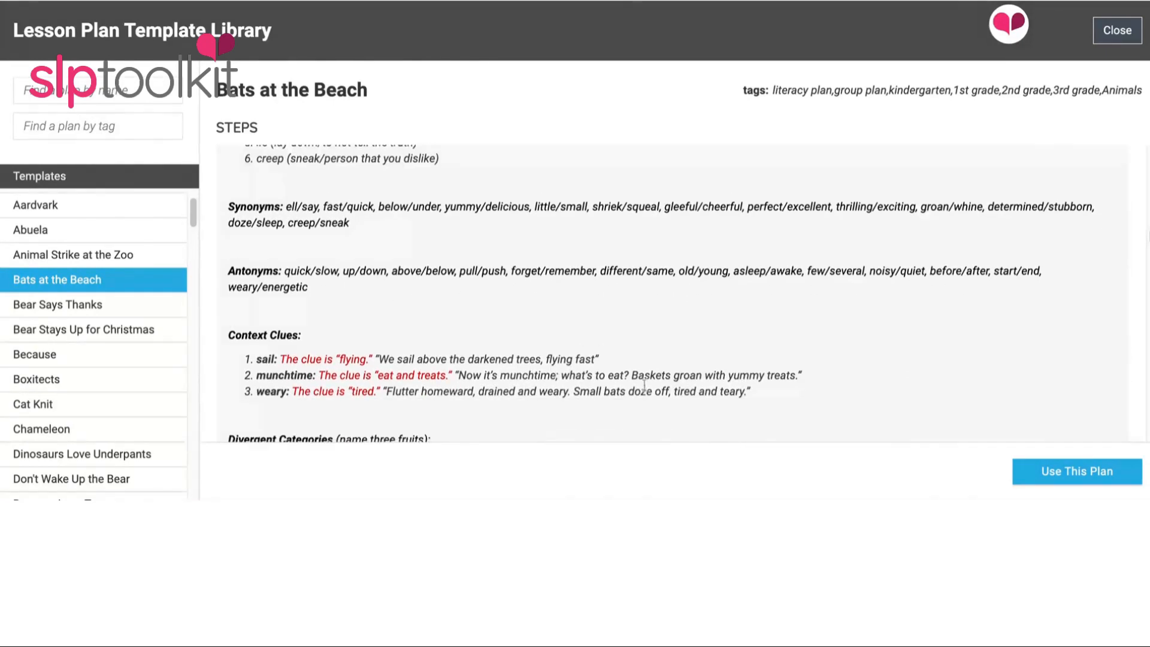
Examine the template's grammar, story structure, comprehension question, description and expansion activity sections.
scroll(644, 386, down, 9)
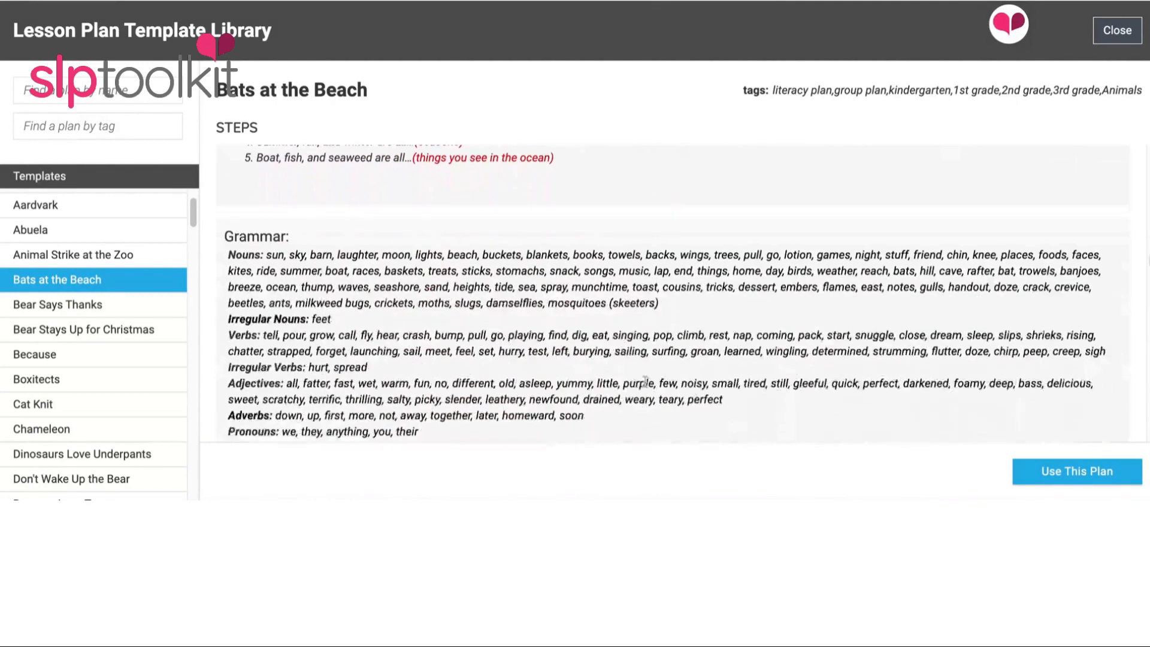
scroll(645, 382, down, 5)
scroll(645, 382, down, 6)
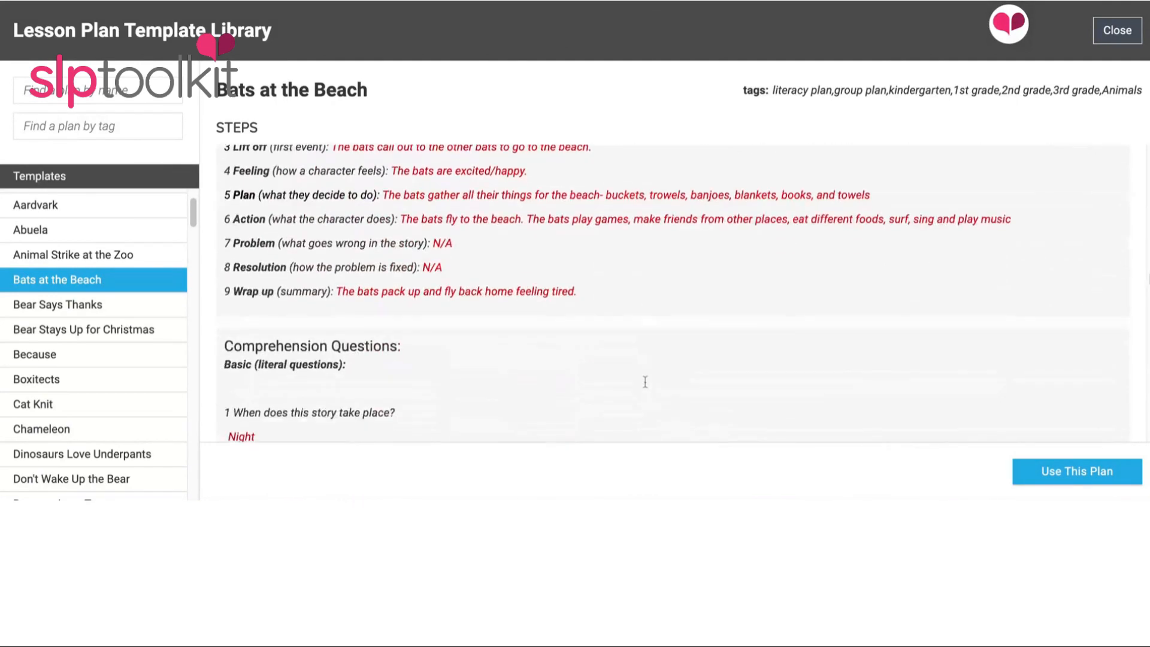
scroll(673, 293, down, 16)
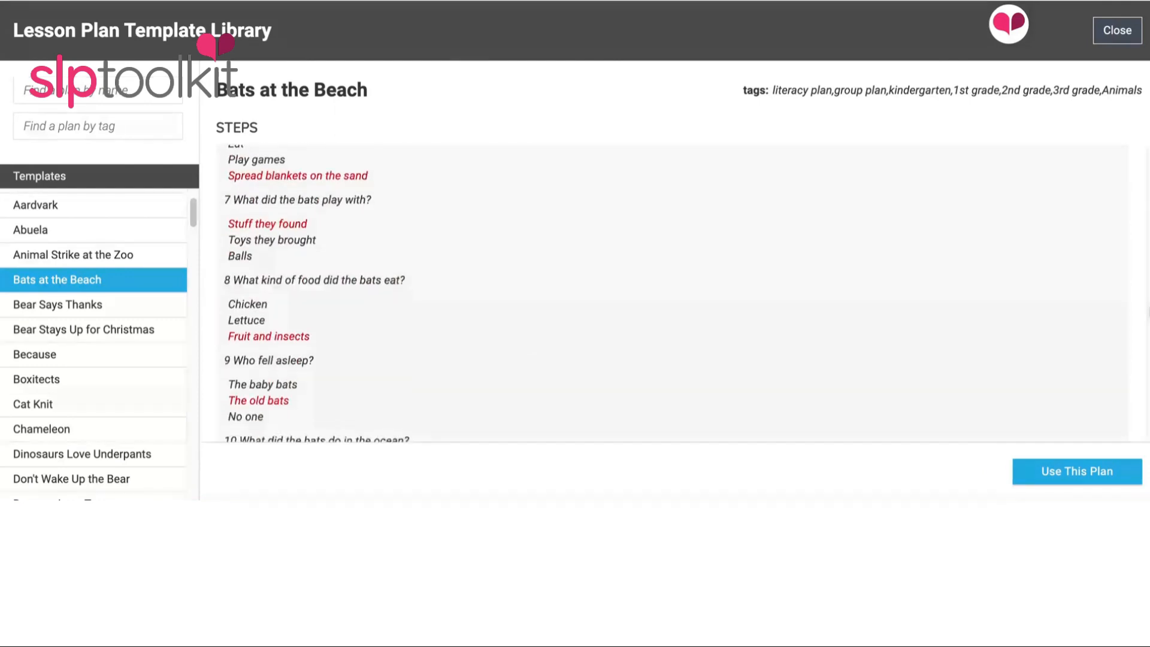
scroll(673, 293, down, 14)
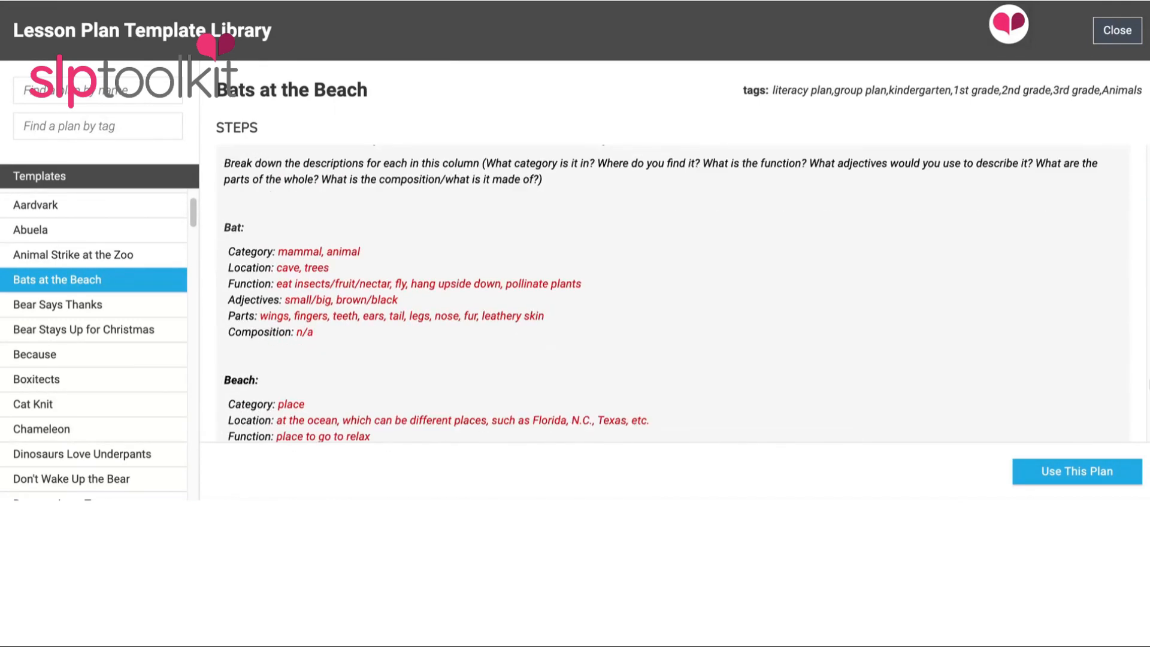
scroll(661, 293, up, 2)
scroll(661, 293, down, 7)
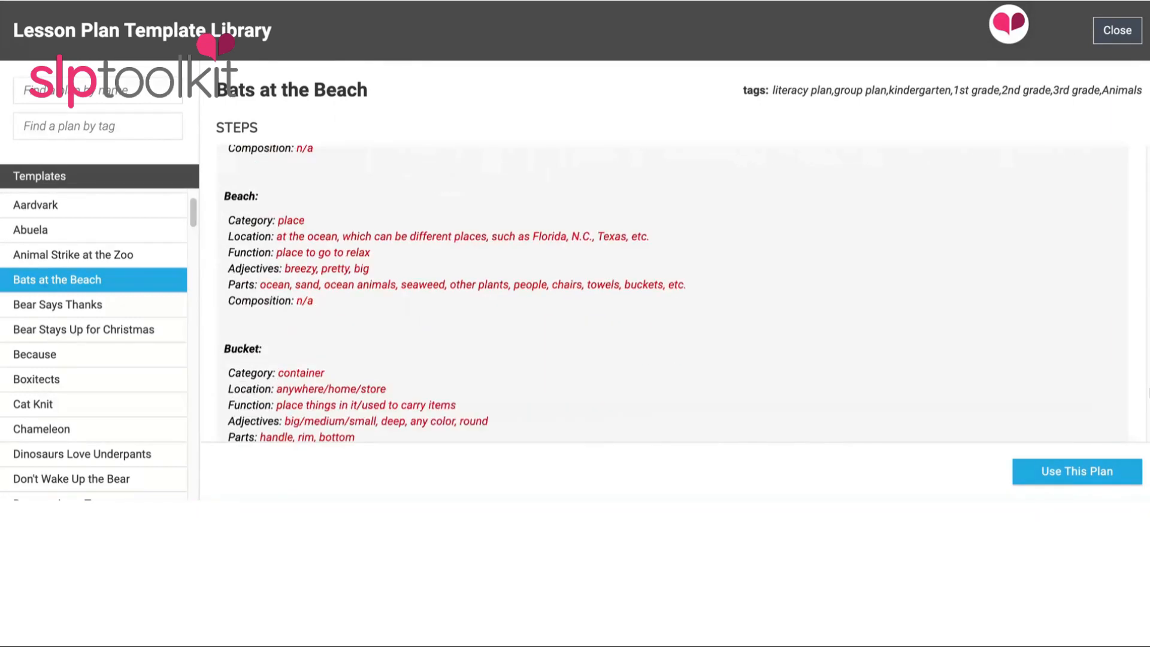
scroll(674, 295, down, 12)
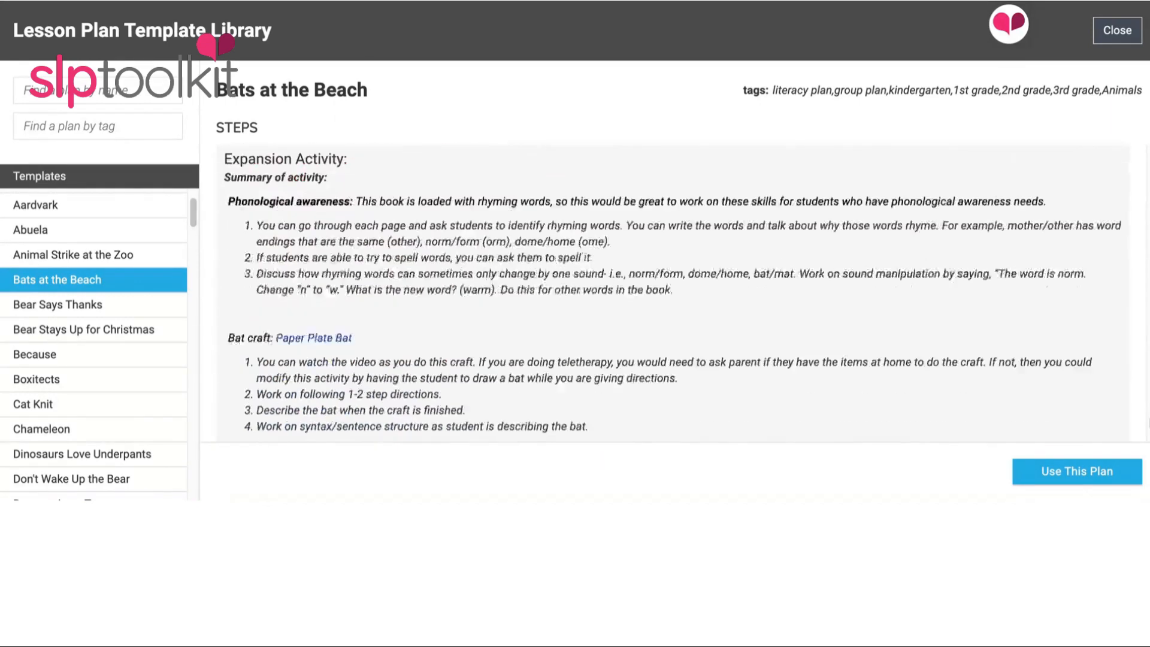
scroll(673, 293, up, 3)
scroll(673, 294, down, 1)
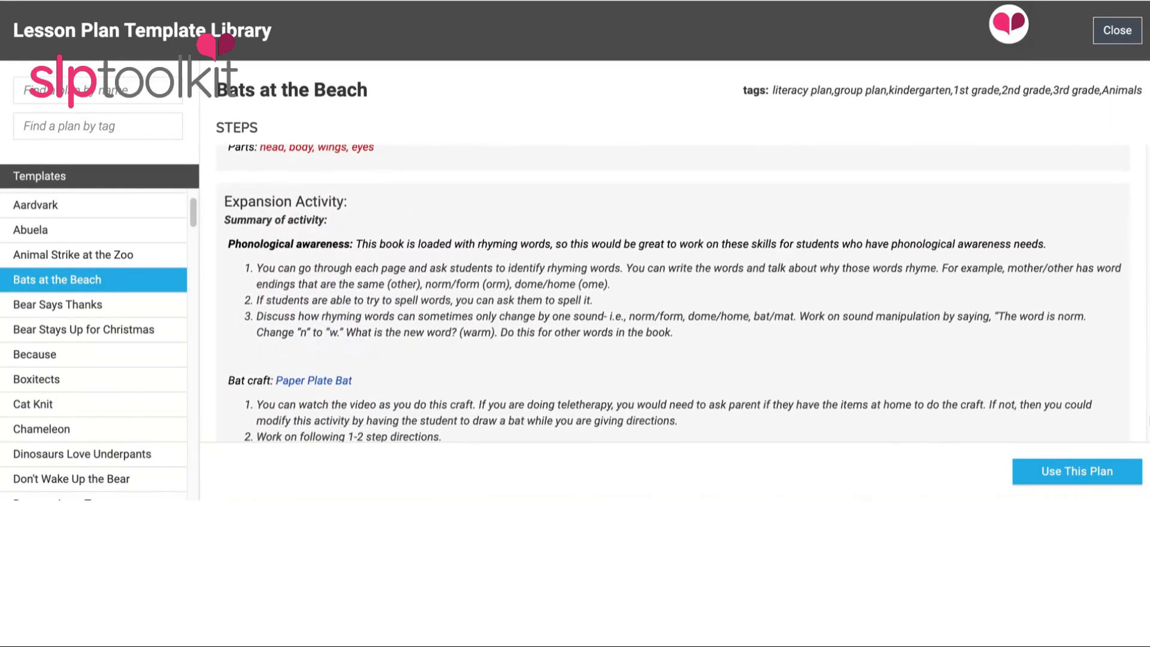
scroll(673, 293, down, 2)
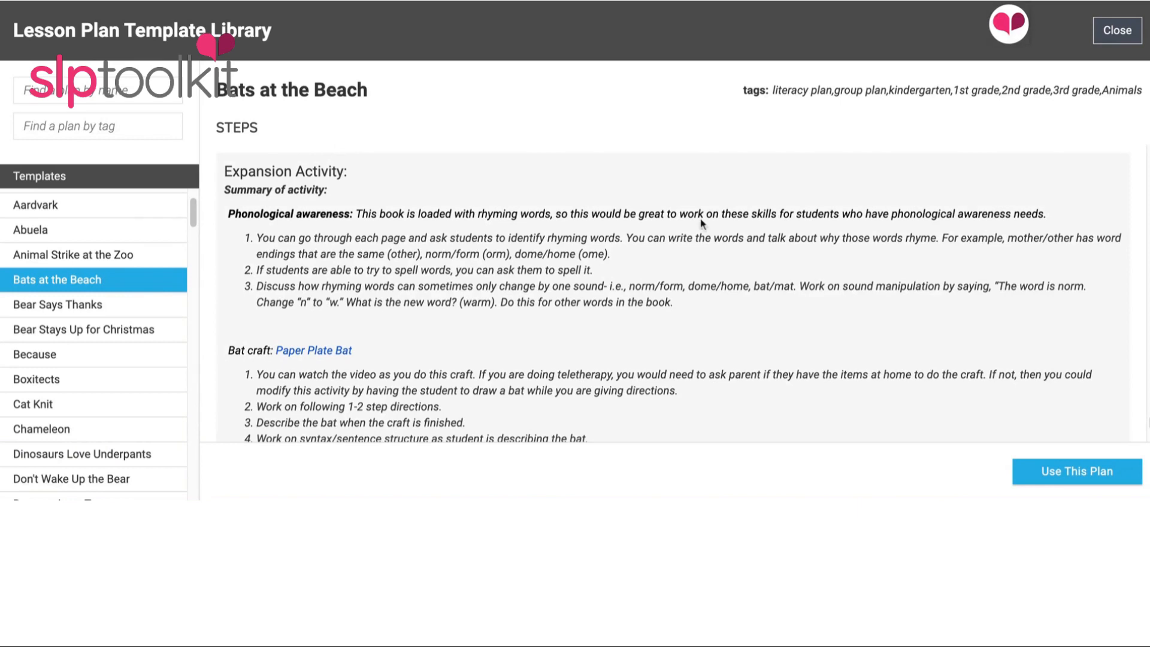
Add the Bats at the Beach template to the saved plans and open it from the plans list.
click(1034, 478)
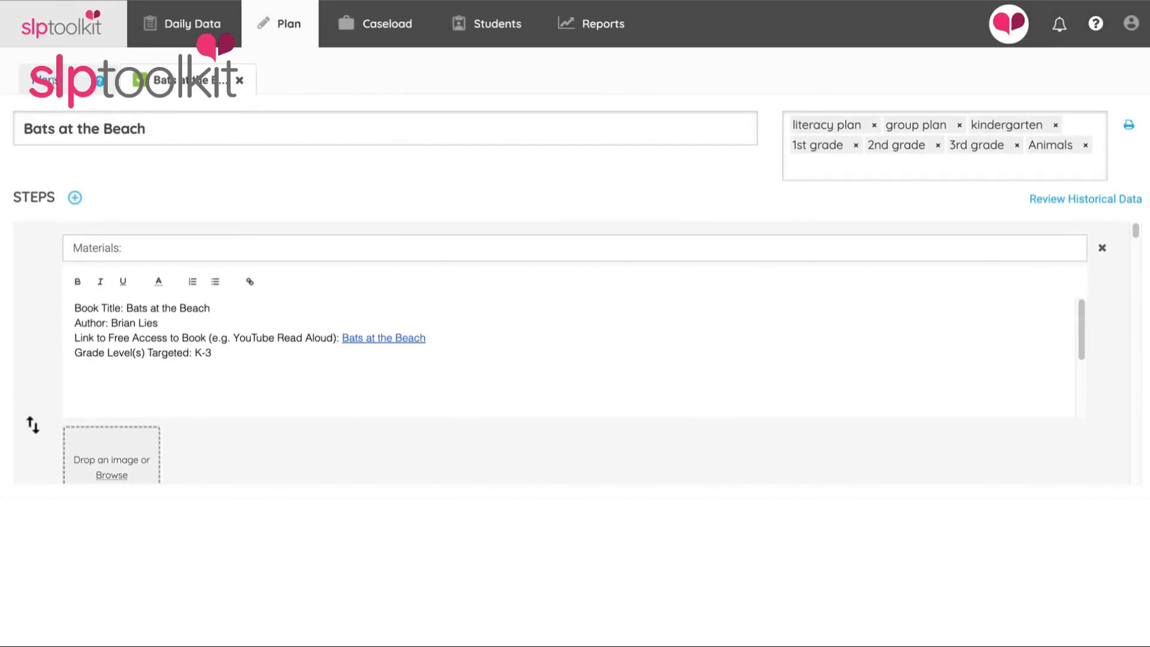
click(45, 79)
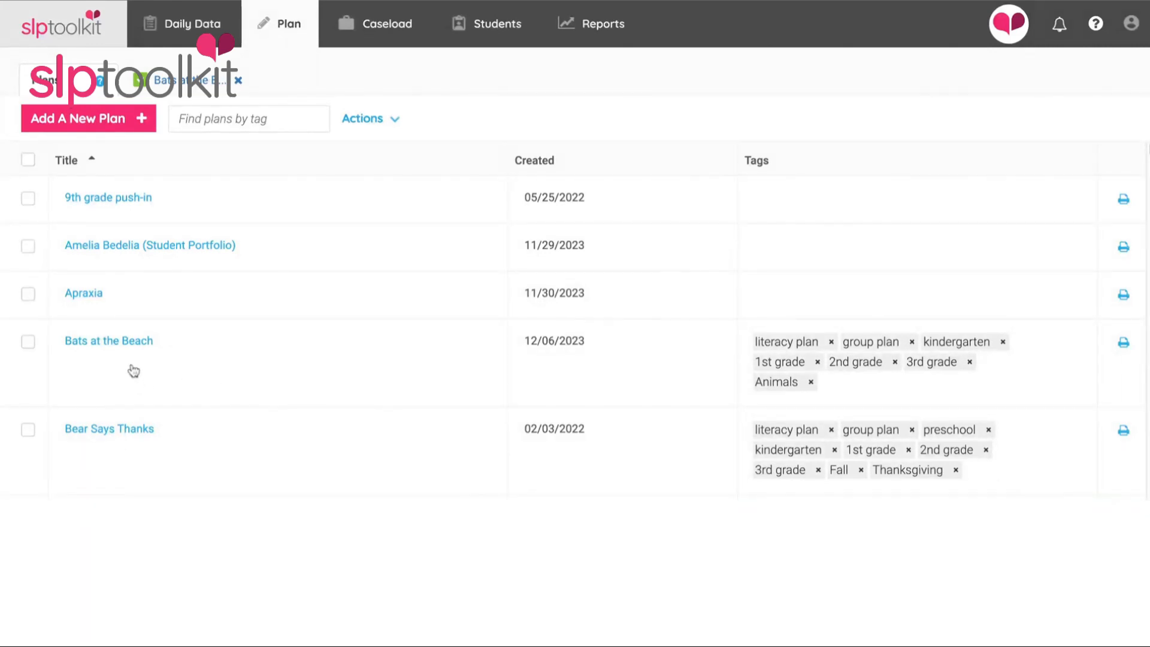
click(136, 342)
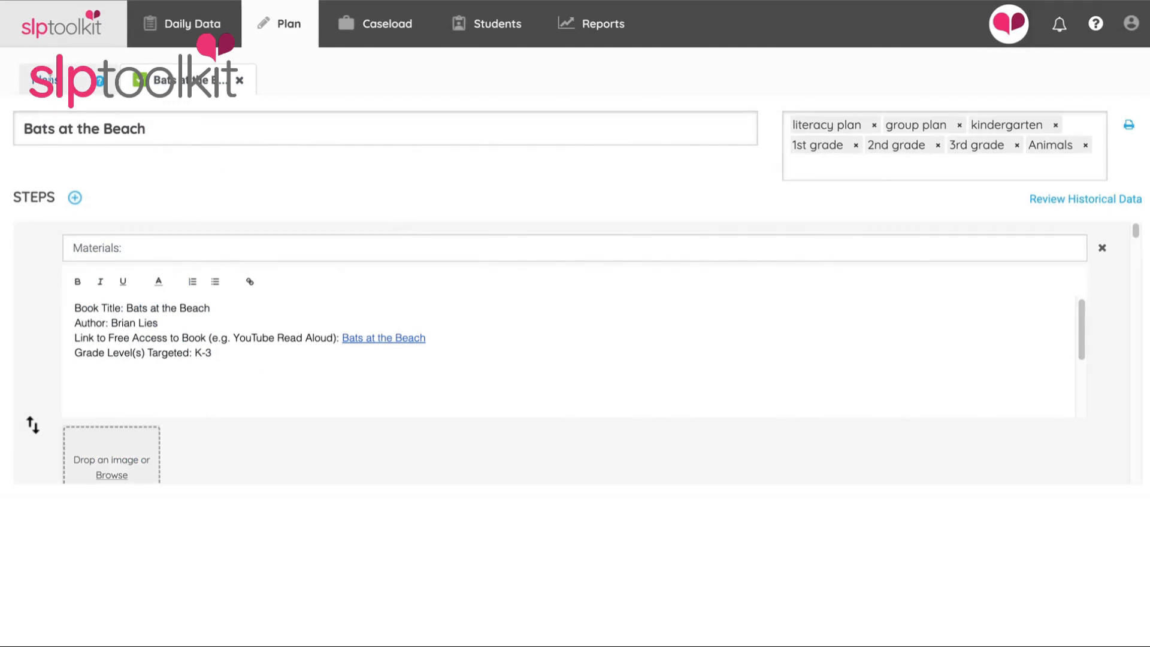
Open the 9th grade push-in plan and examine the date title and bulleted notes of its 11/29/23 step.
click(52, 81)
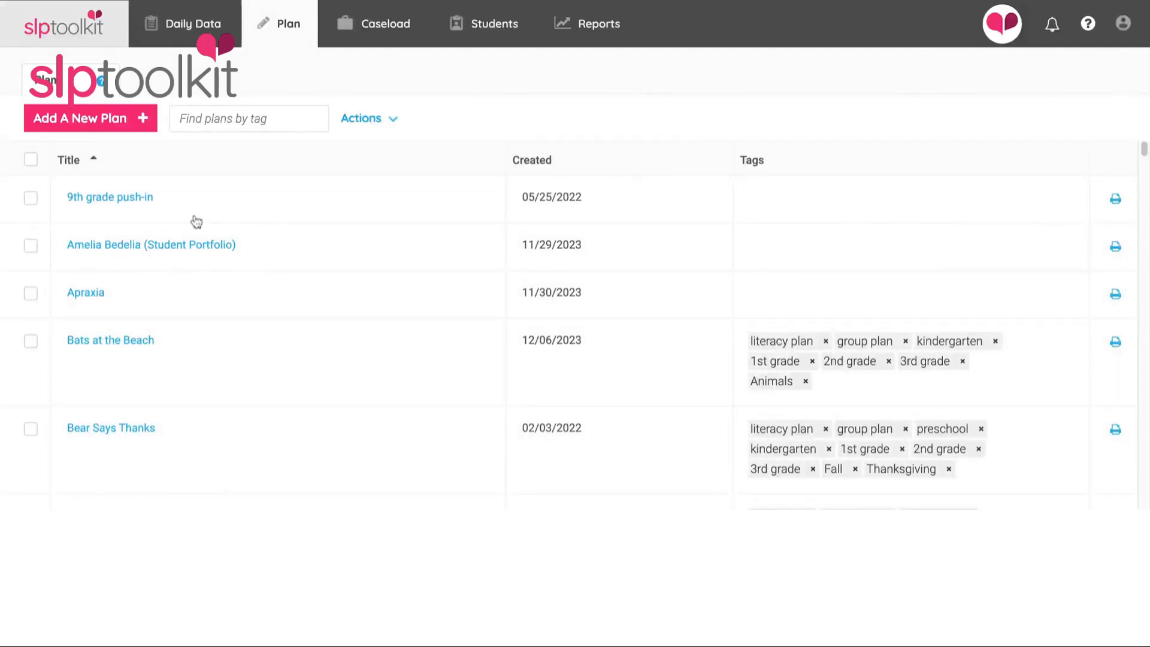
click(119, 202)
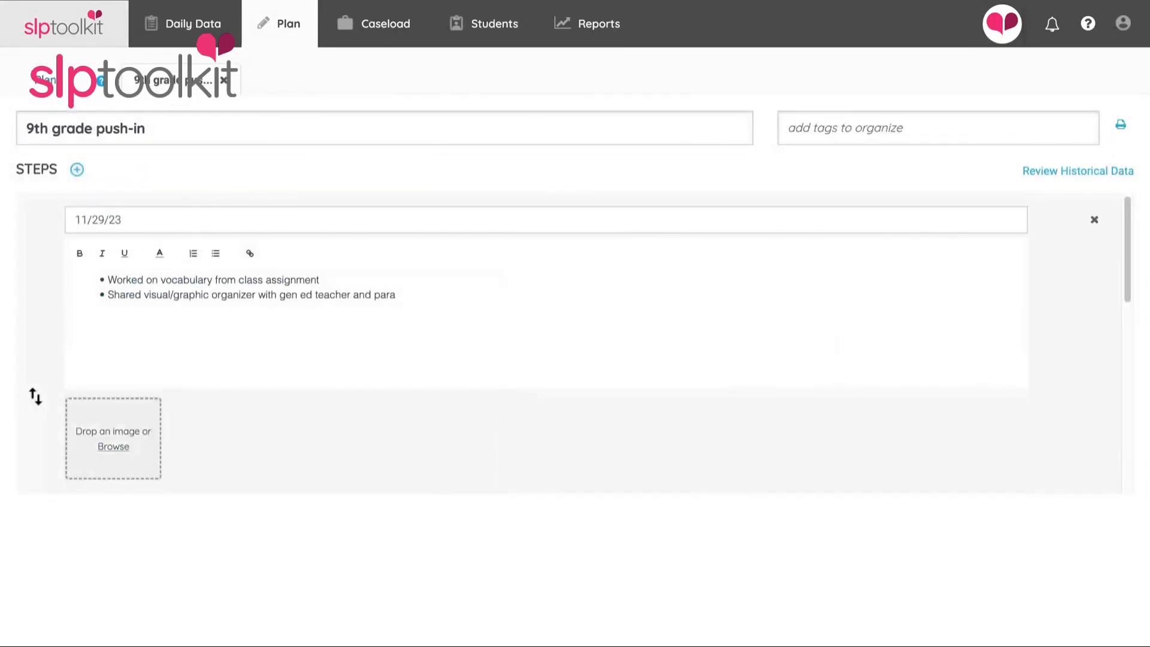
triple_click(147, 220)
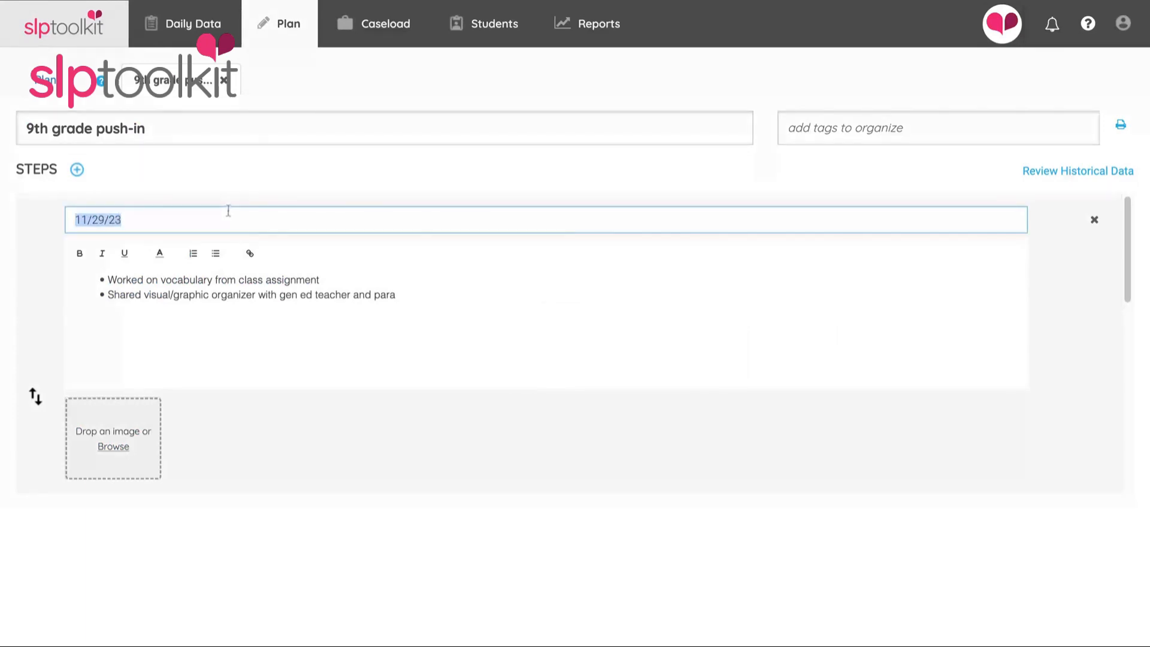
click(411, 296)
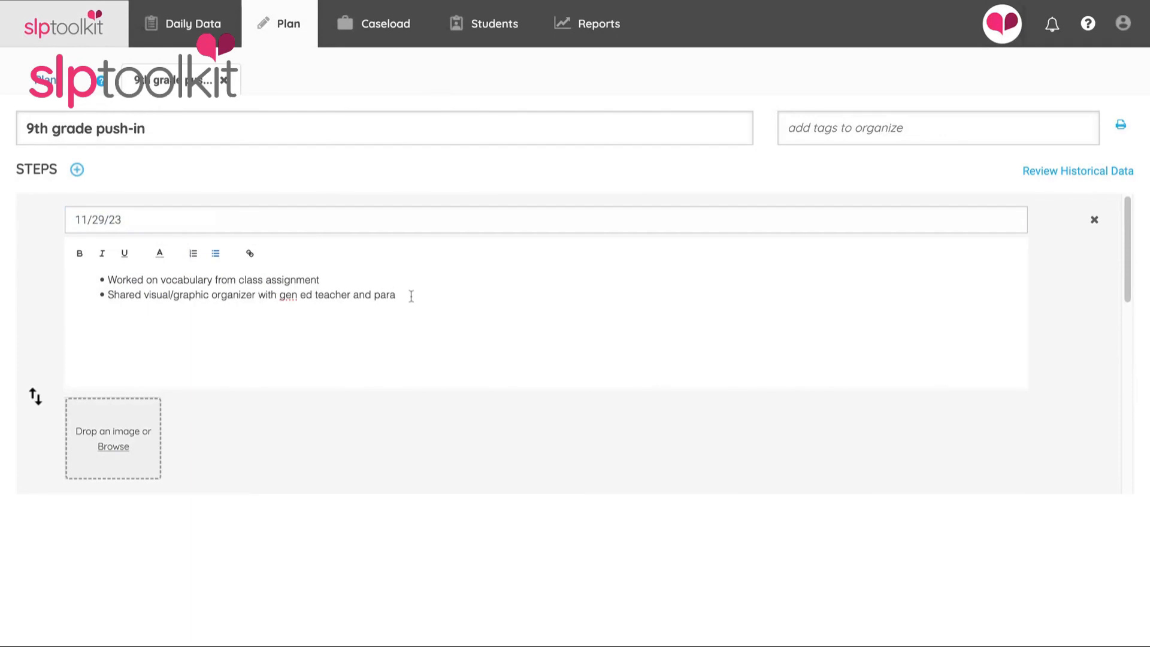
mouse_move(412, 296)
mouse_down()
mouse_move(144, 295)
mouse_move(106, 281)
mouse_up()
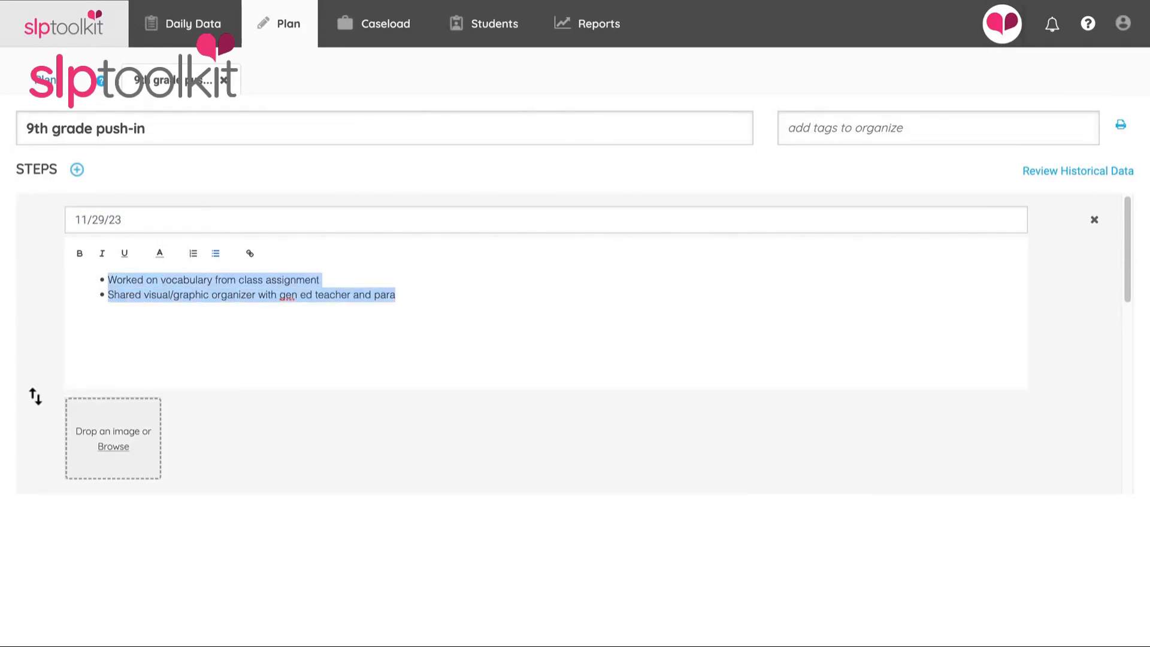
click(455, 307)
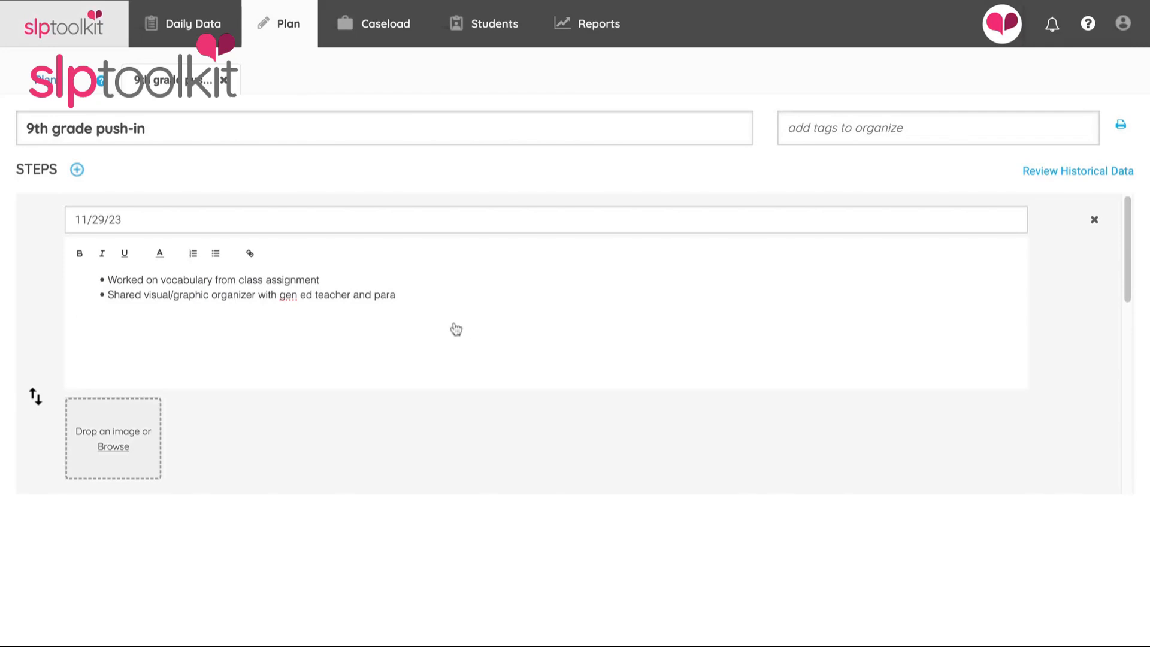
Examine the 12/4/23 step of the push-in plan, including its Plan and Review notes and the image and PDF attachment areas.
scroll(453, 330, down, 5)
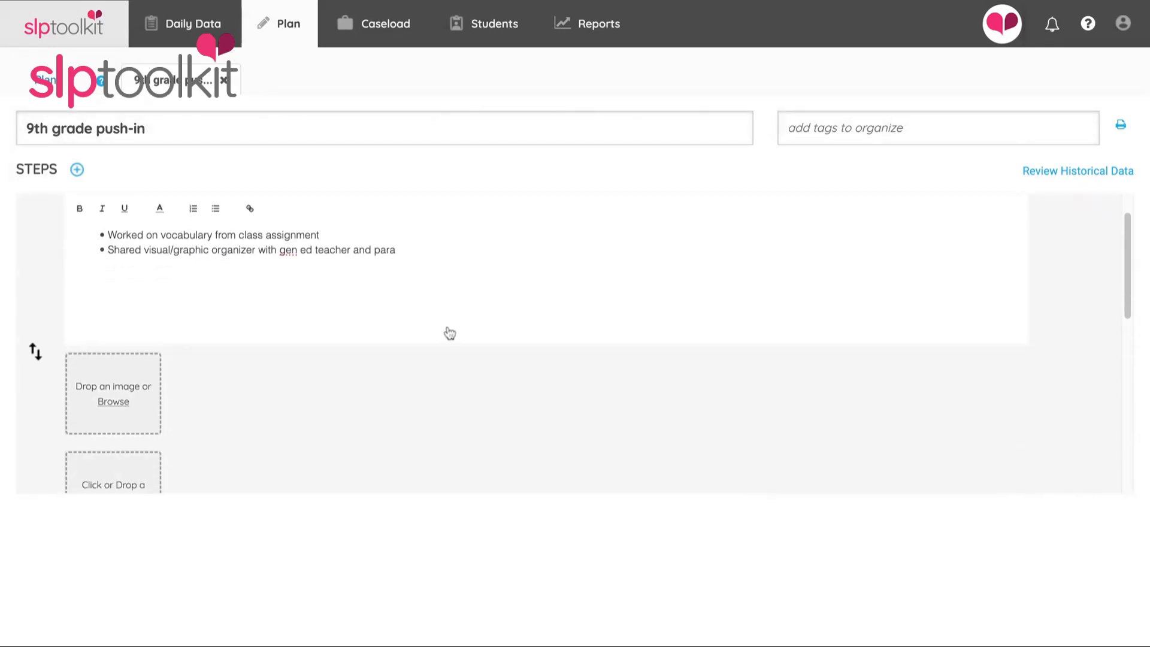
scroll(447, 335, down, 2)
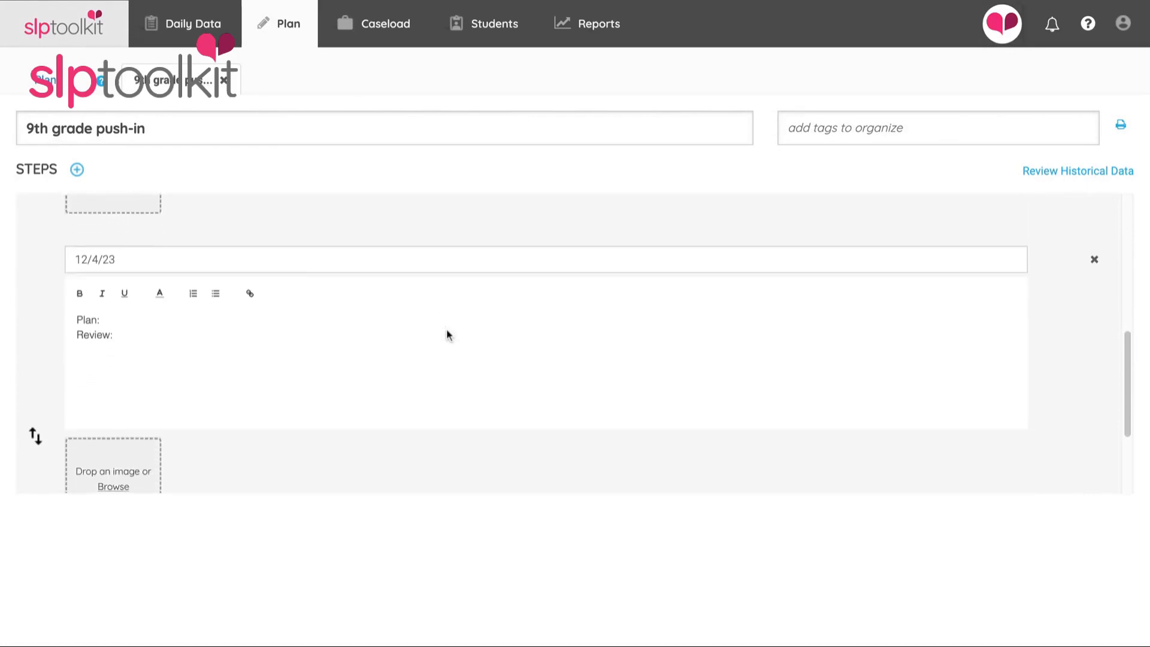
drag(81, 259, 145, 260)
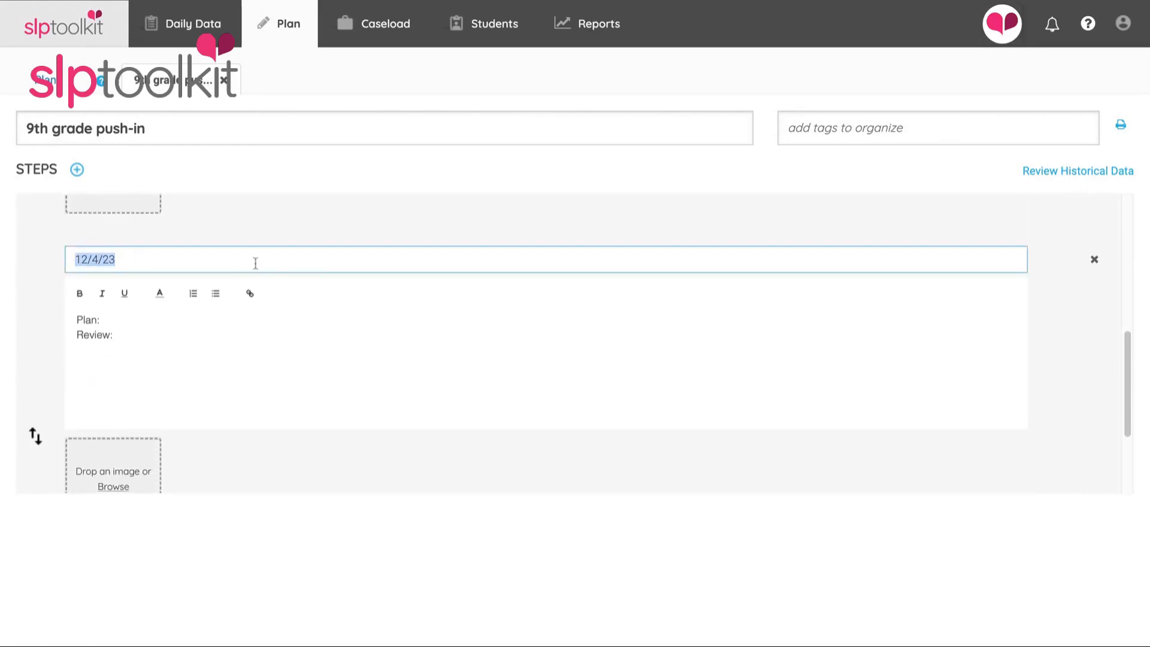
click(131, 316)
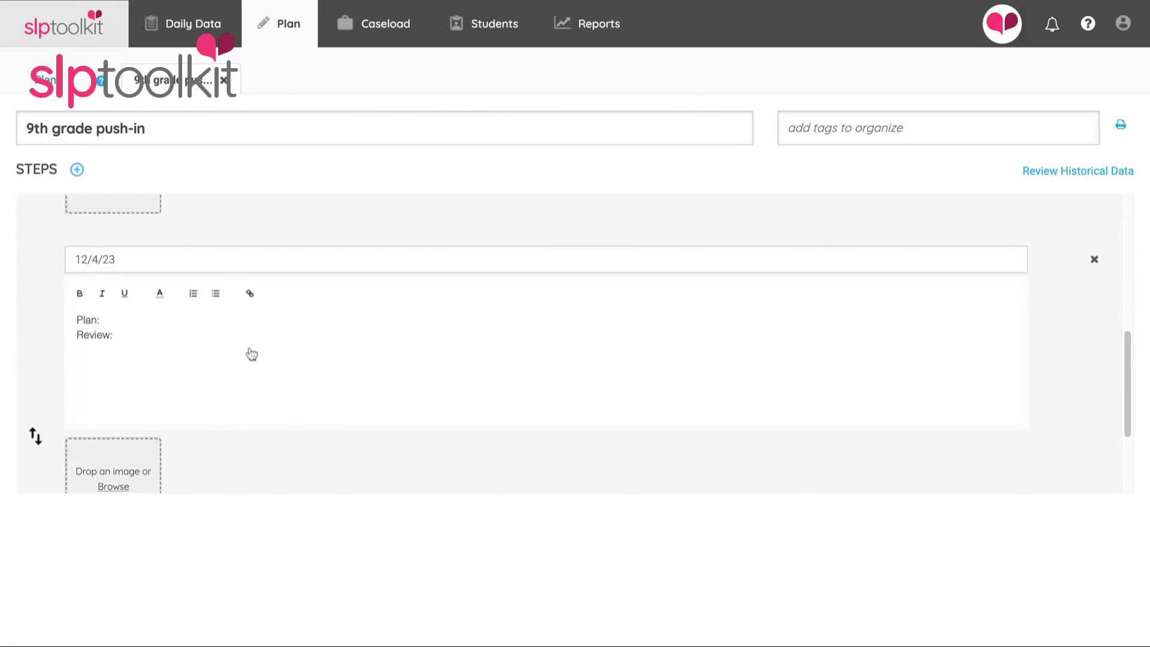
click(180, 336)
scroll(270, 374, down, 2)
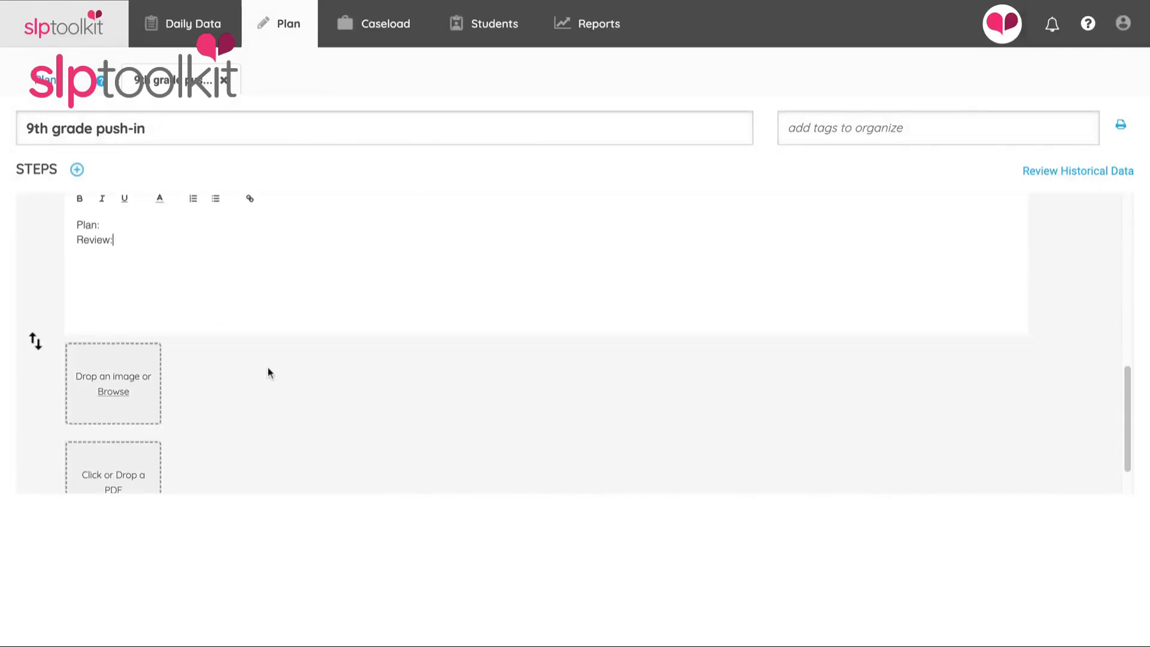
scroll(268, 366, down, 1)
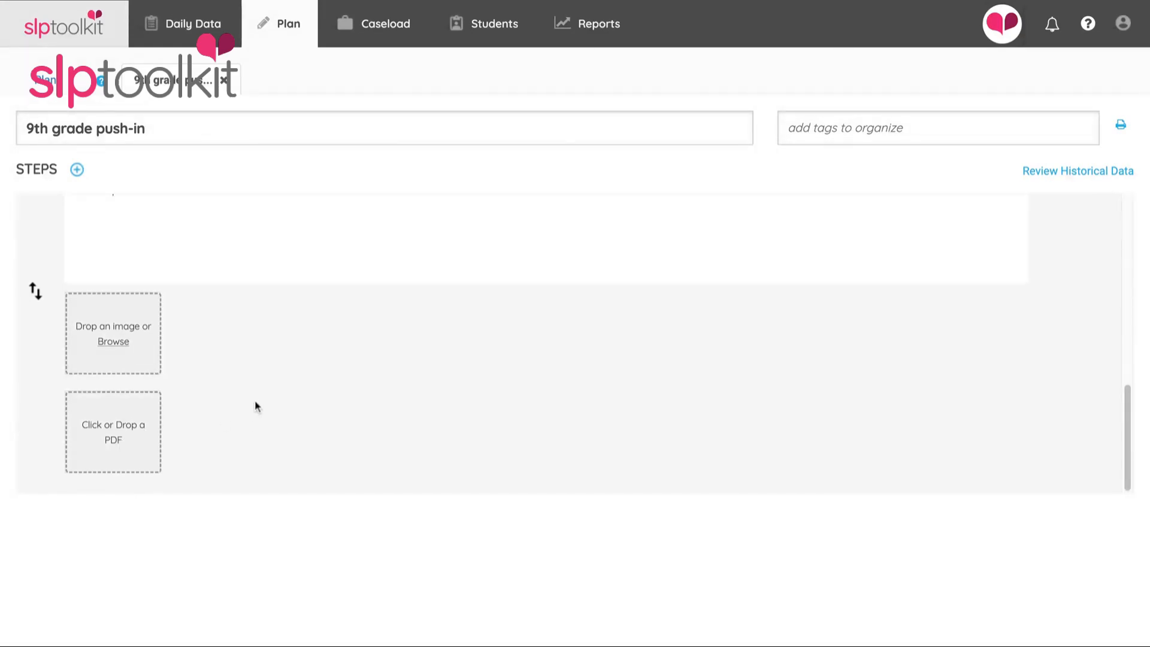
Open the Student Portfolio plan from the plans list and examine the title and attached images of its Therapy Visuals step.
click(51, 81)
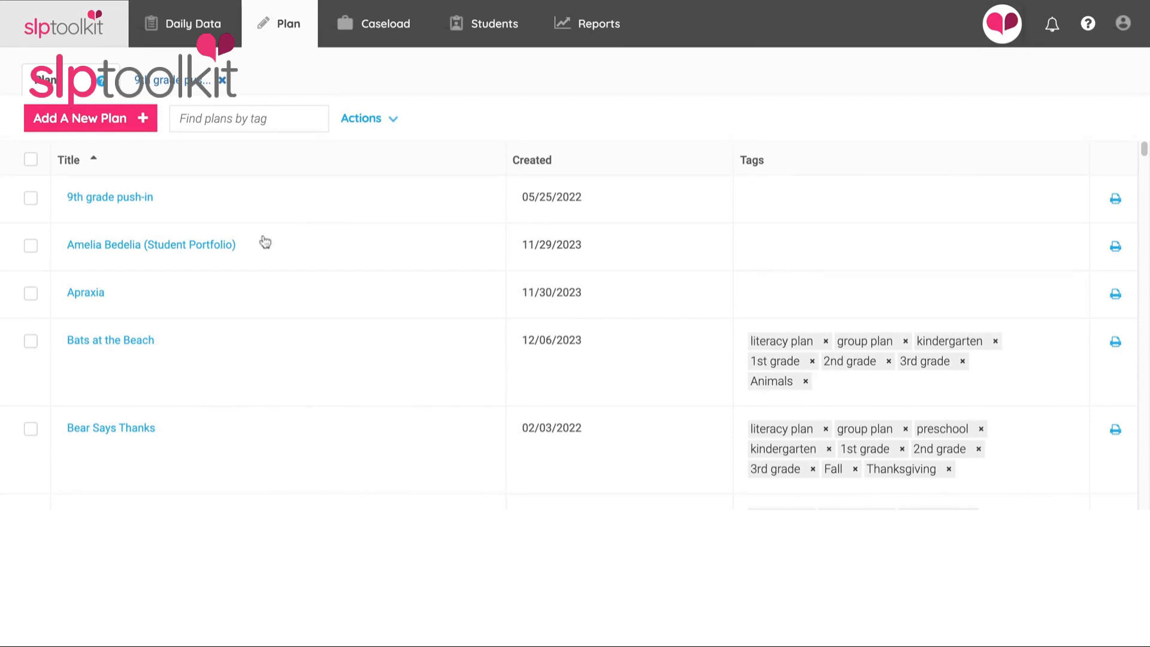
click(211, 253)
click(150, 247)
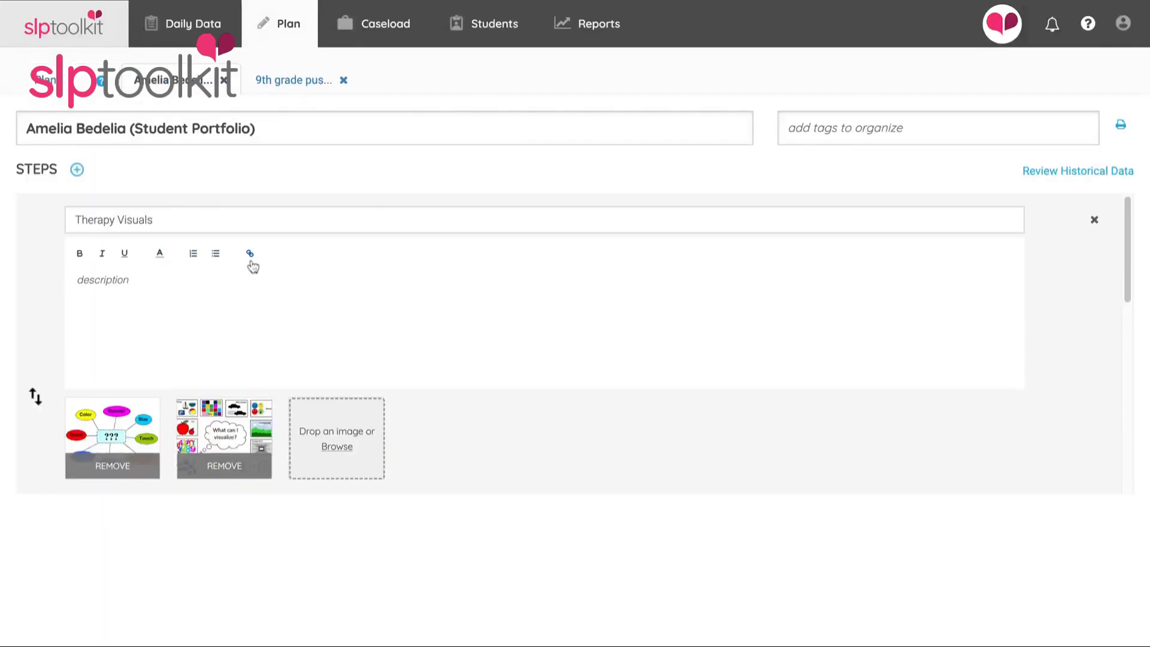
triple_click(166, 218)
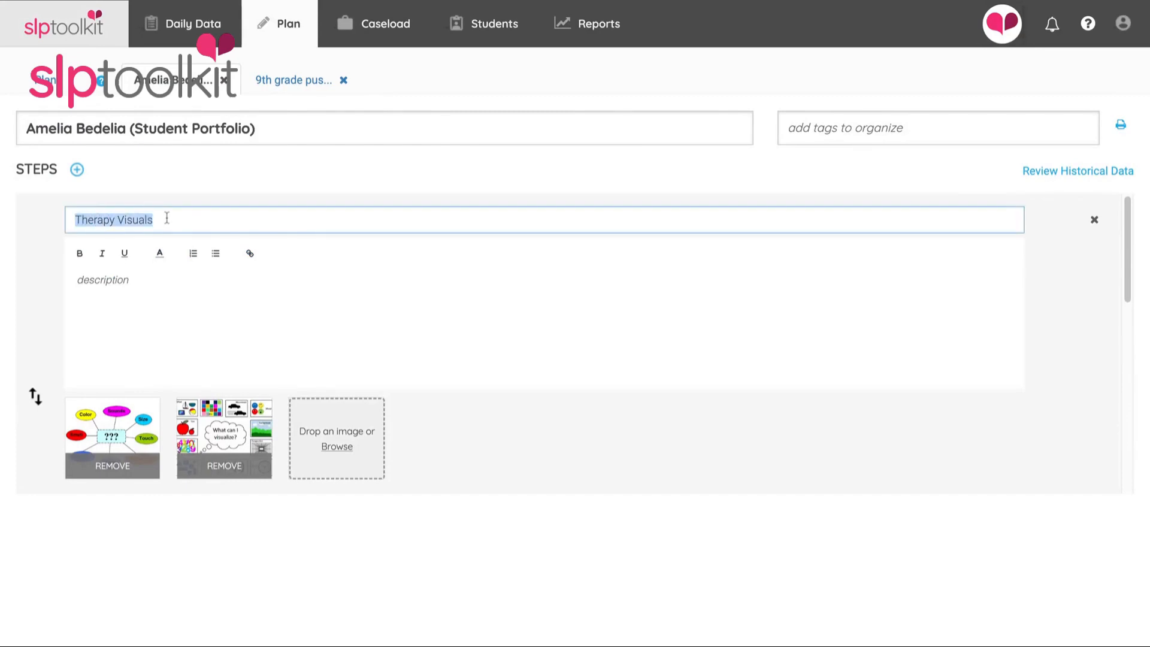
scroll(300, 336, down, 1)
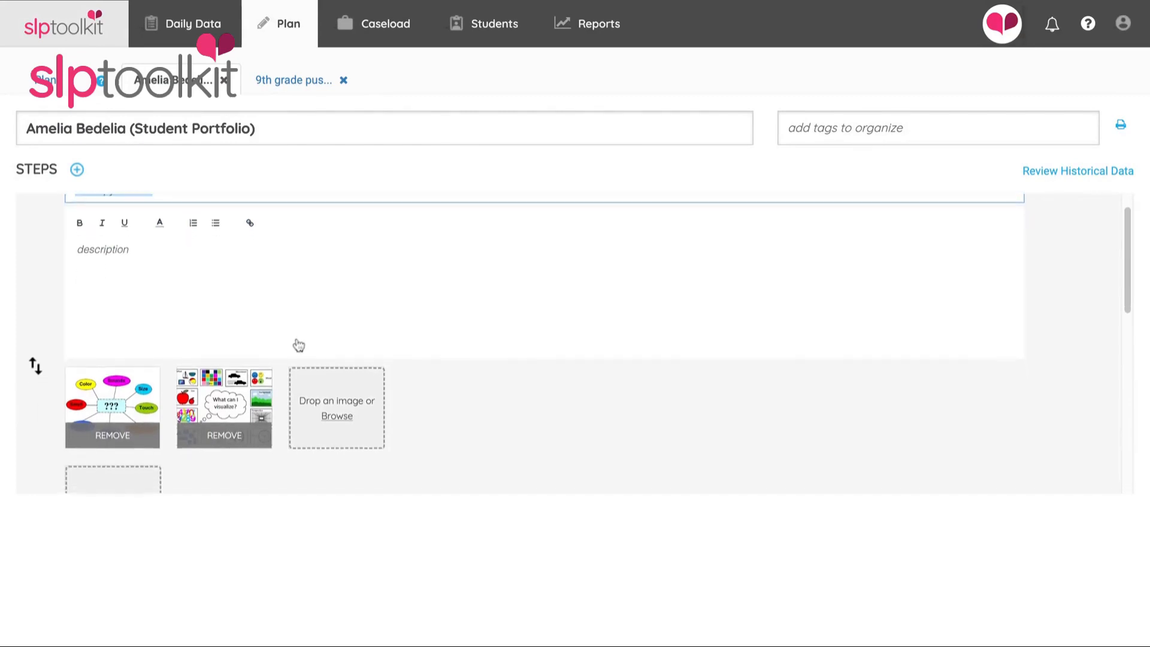
scroll(298, 345, down, 4)
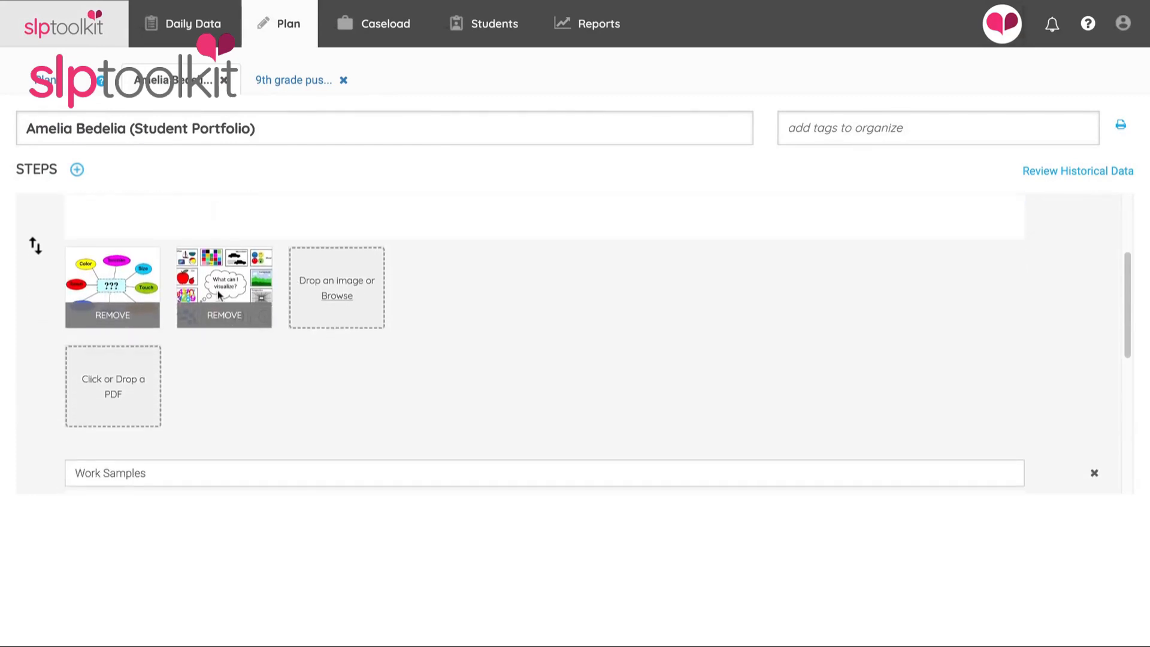
Examine the Work Samples step of the student portfolio, including its description and attached image files.
scroll(328, 383, down, 8)
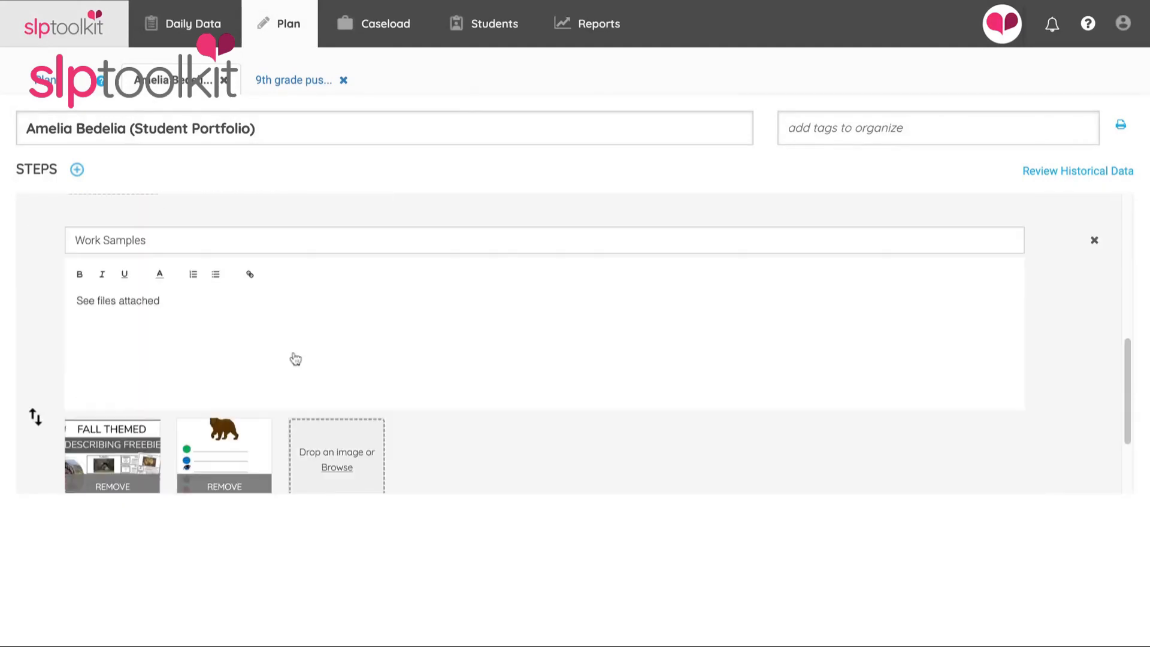
click(150, 240)
scroll(265, 329, down, 1)
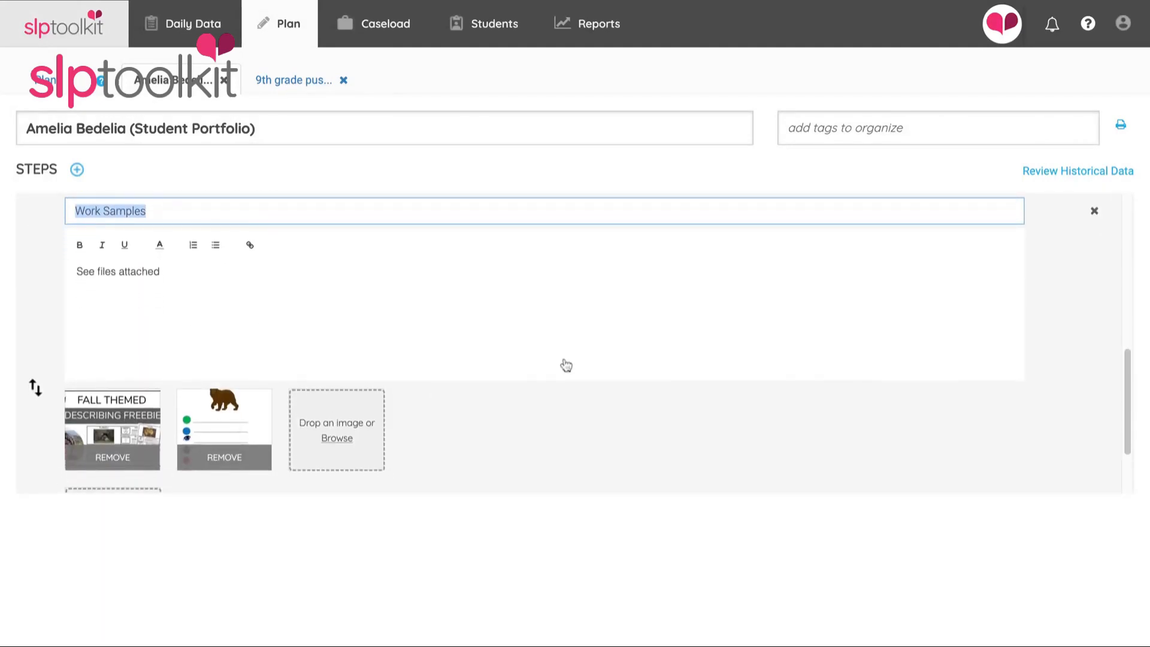
scroll(570, 367, down, 1)
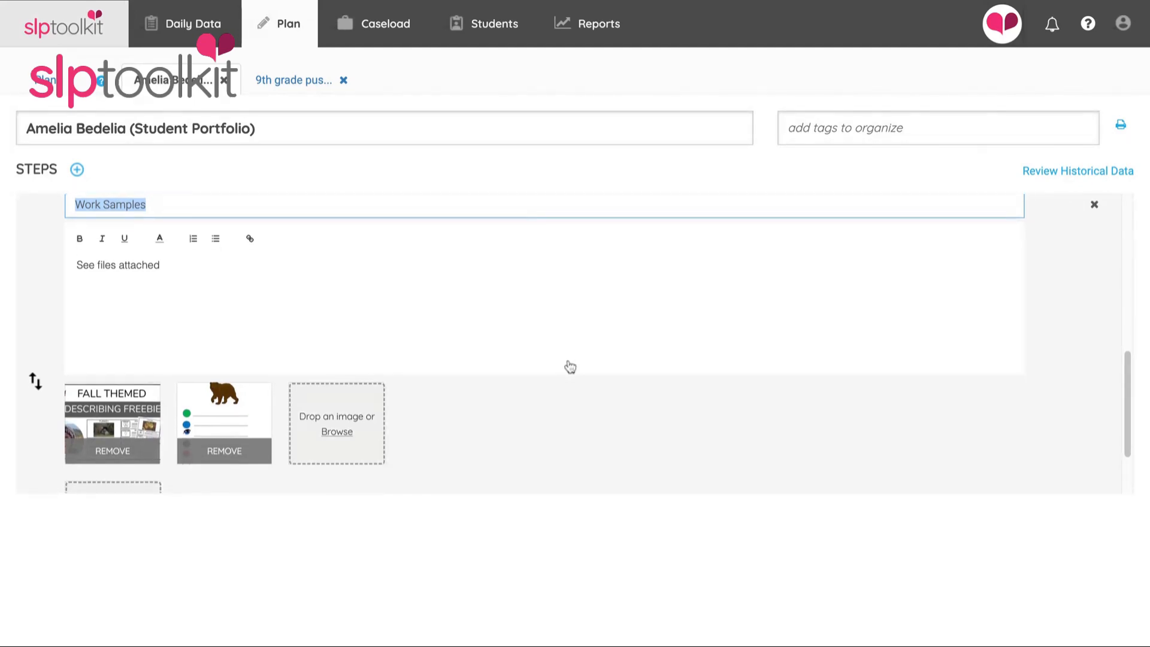
scroll(571, 367, up, 1)
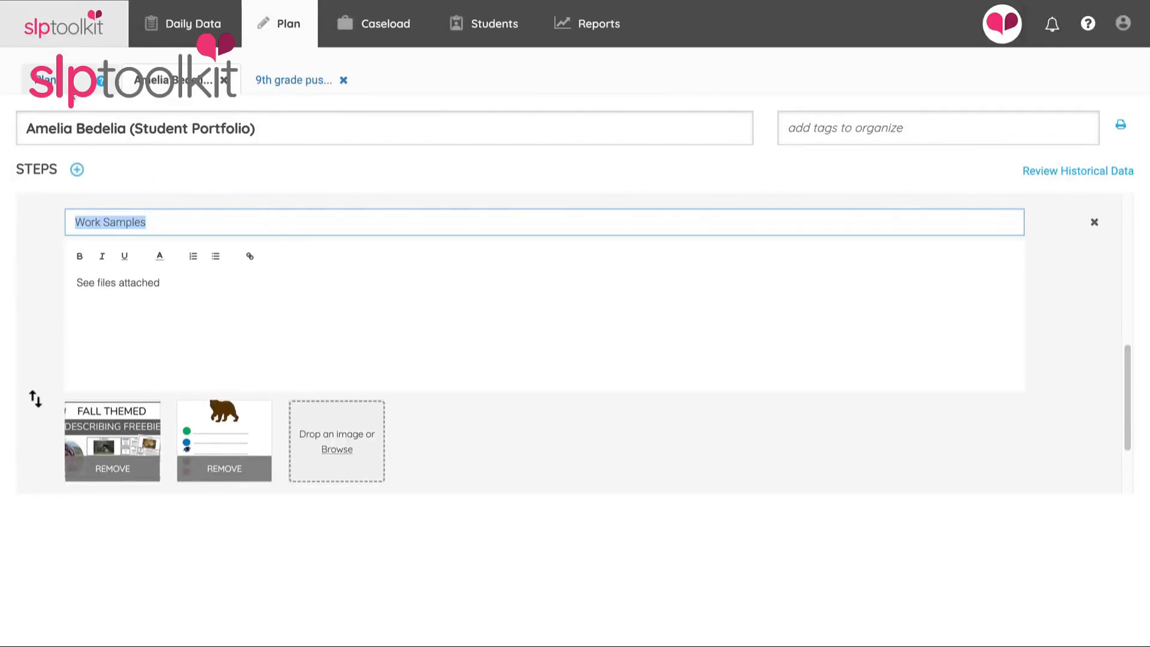
Open the Apraxia plan from the plans list and examine the image and PDF attachments of its Apraxia Visuals step.
click(65, 89)
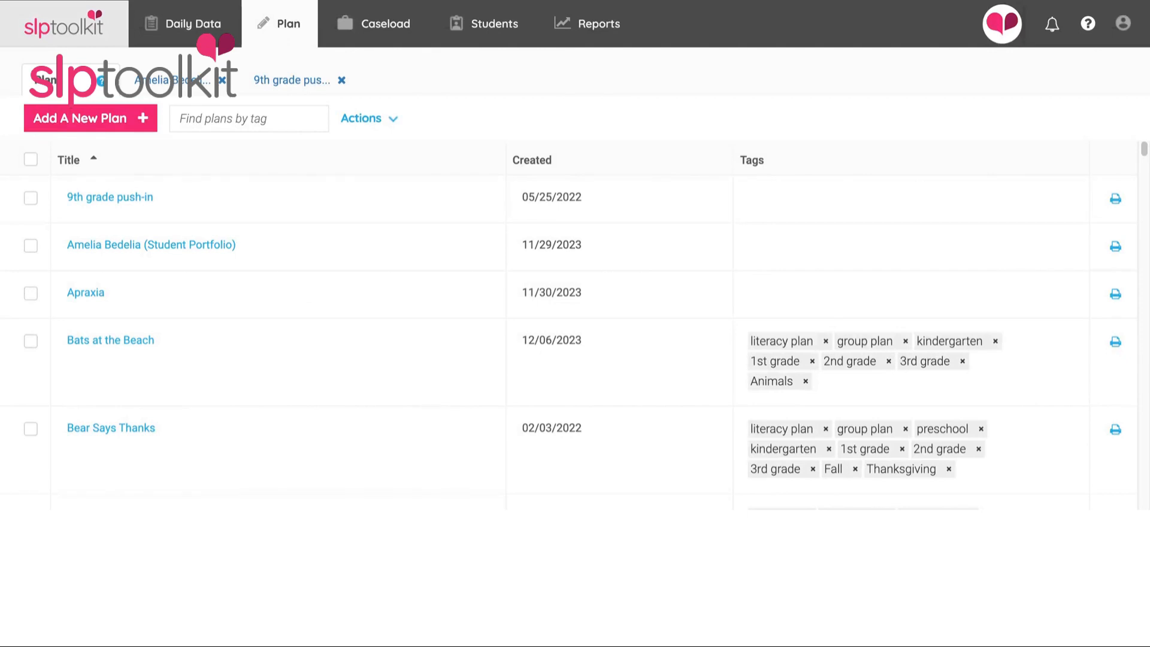
click(85, 293)
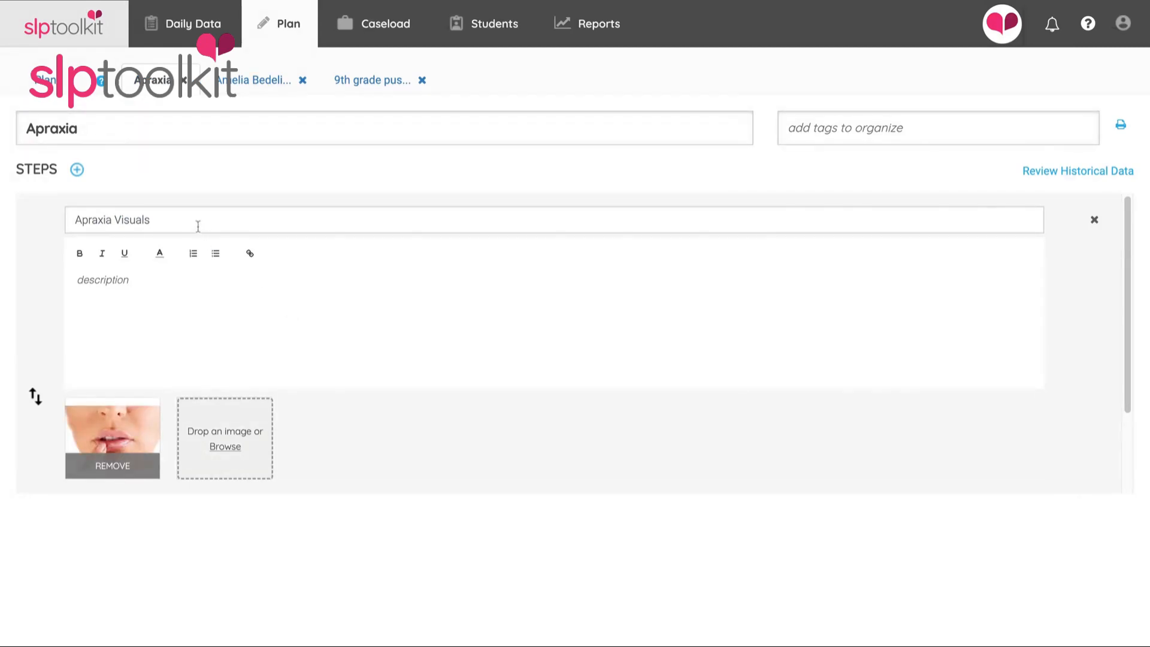
scroll(244, 329, down, 1)
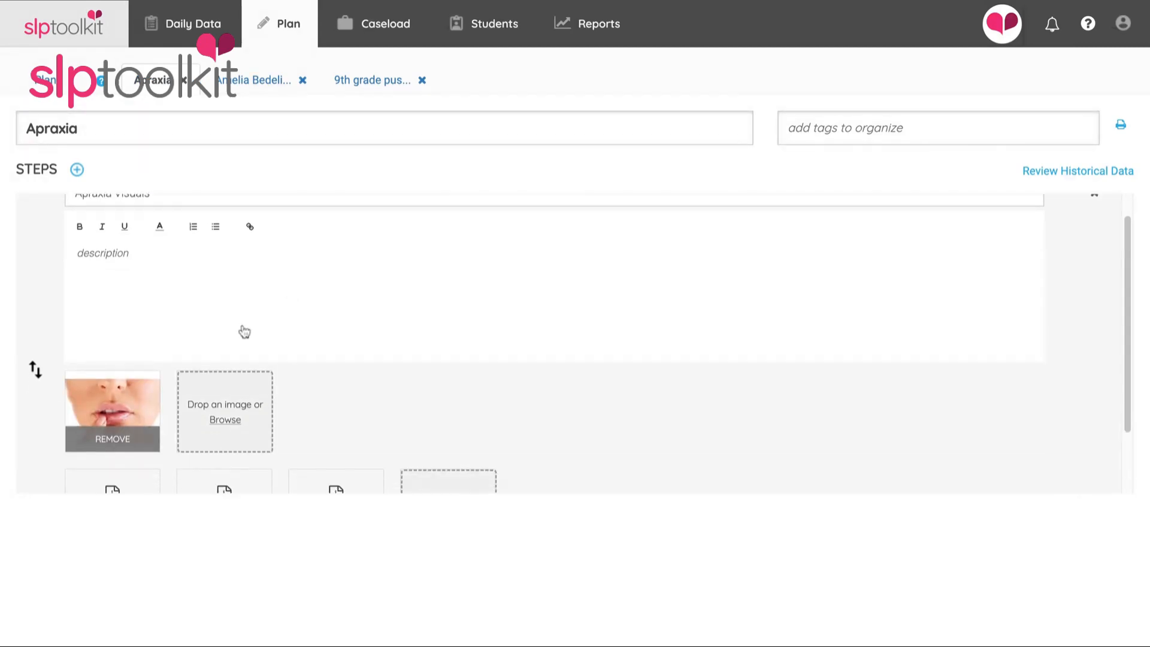
scroll(244, 332, down, 1)
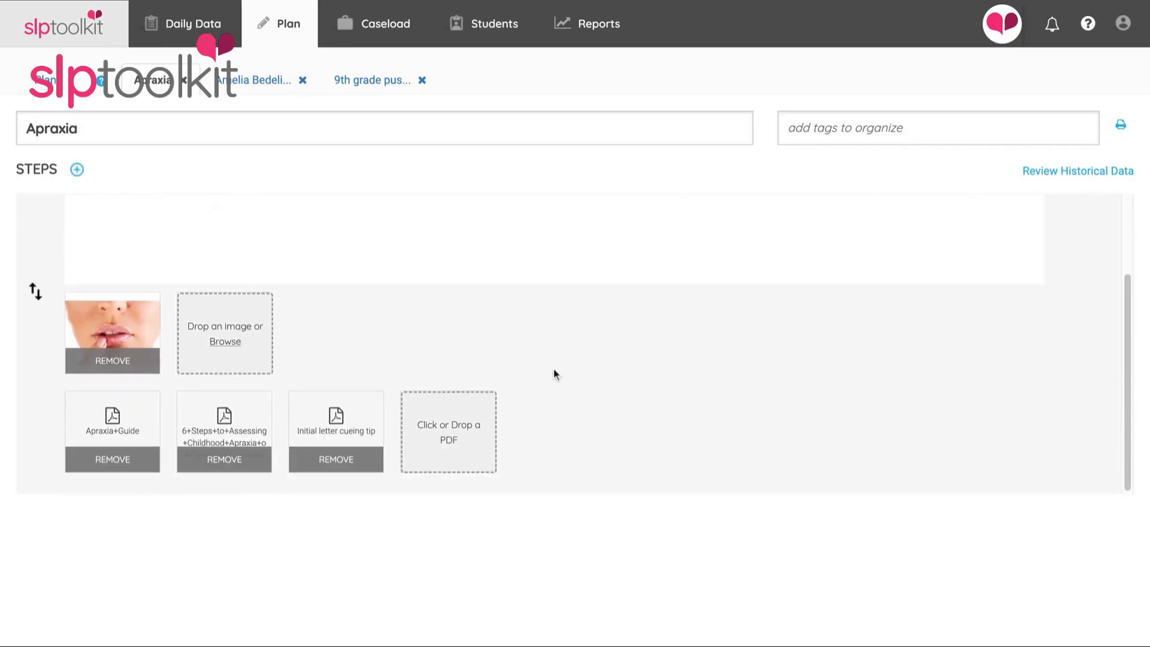
Add a new step named "Checklists/assessments" to the Apraxia plan and review its description and attachment areas.
click(79, 173)
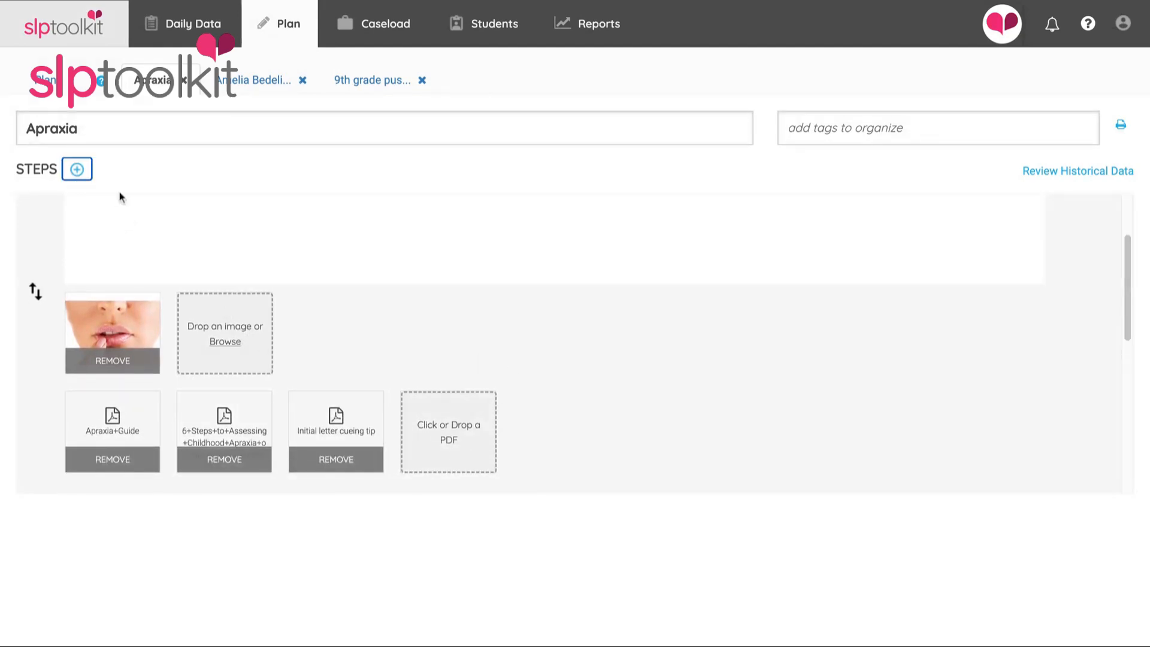
scroll(218, 329, down, 1)
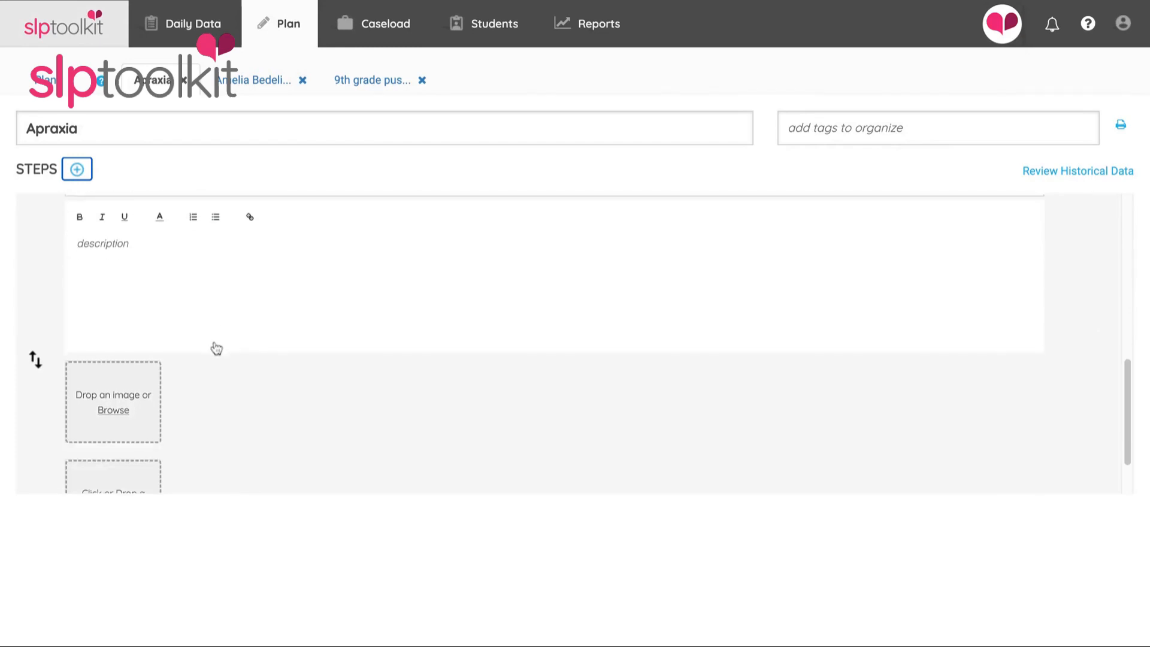
scroll(173, 282, up, 5)
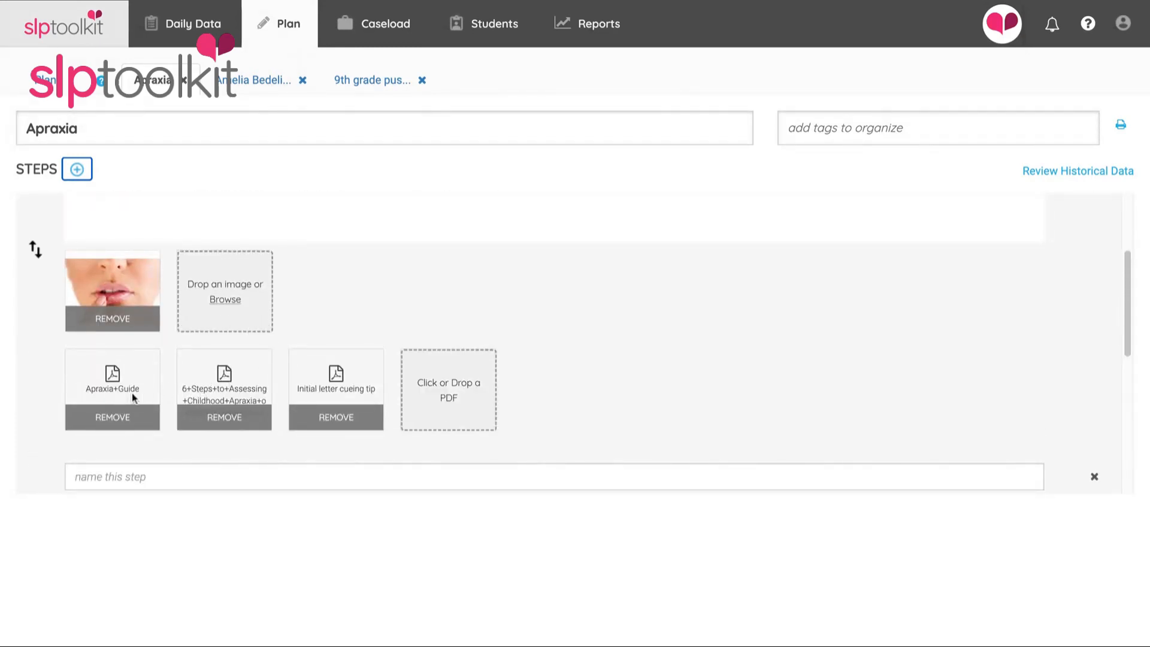
click(170, 473)
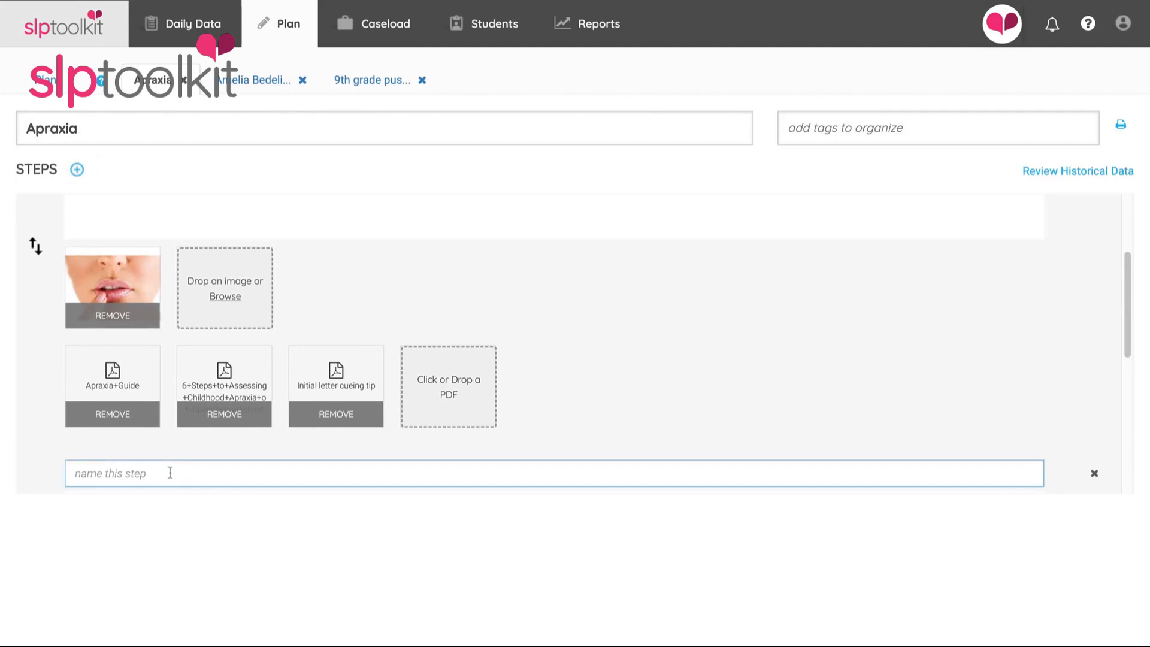
text(Checklists/assessments)
scroll(303, 424, down, 5)
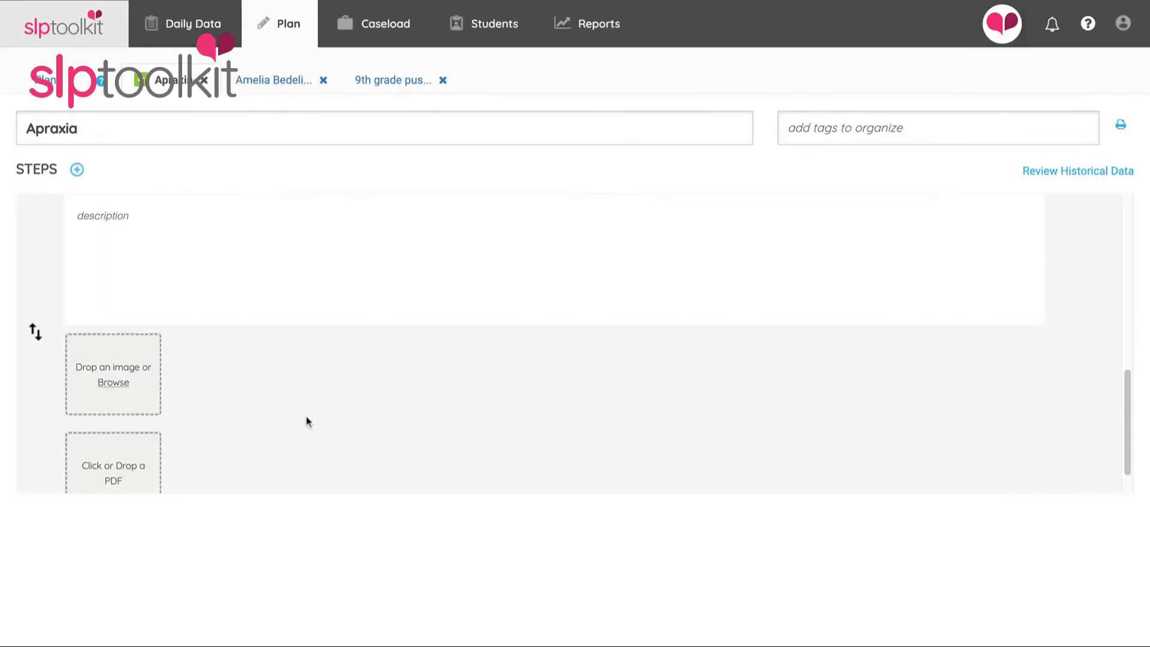
scroll(307, 422, up, 3)
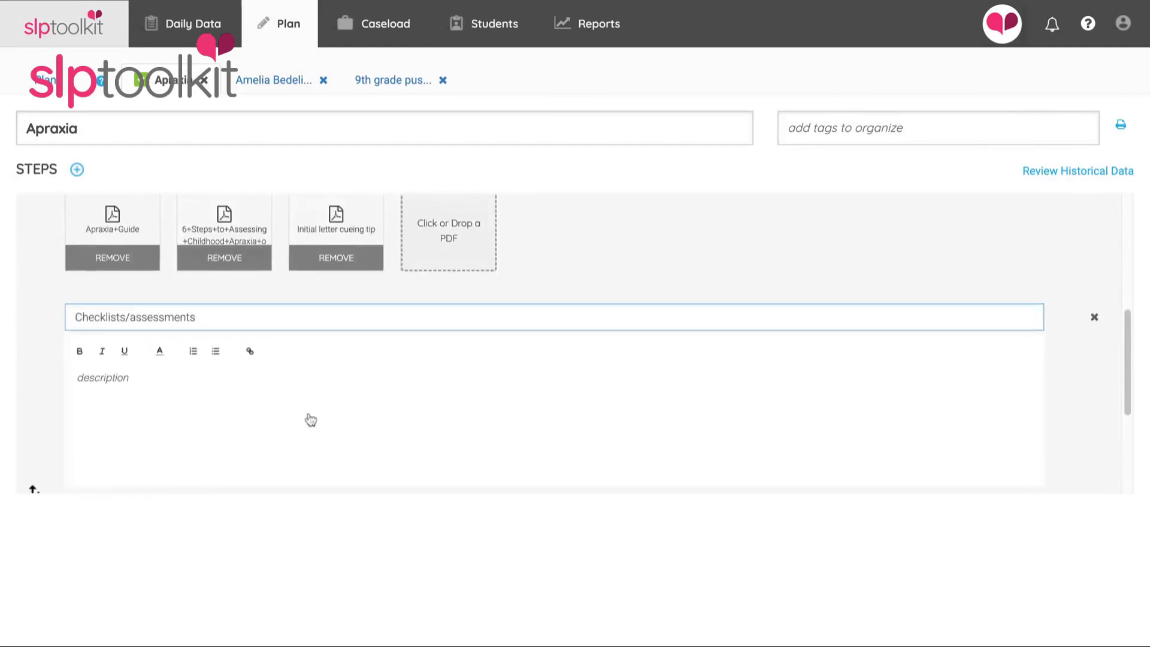
scroll(309, 420, down, 4)
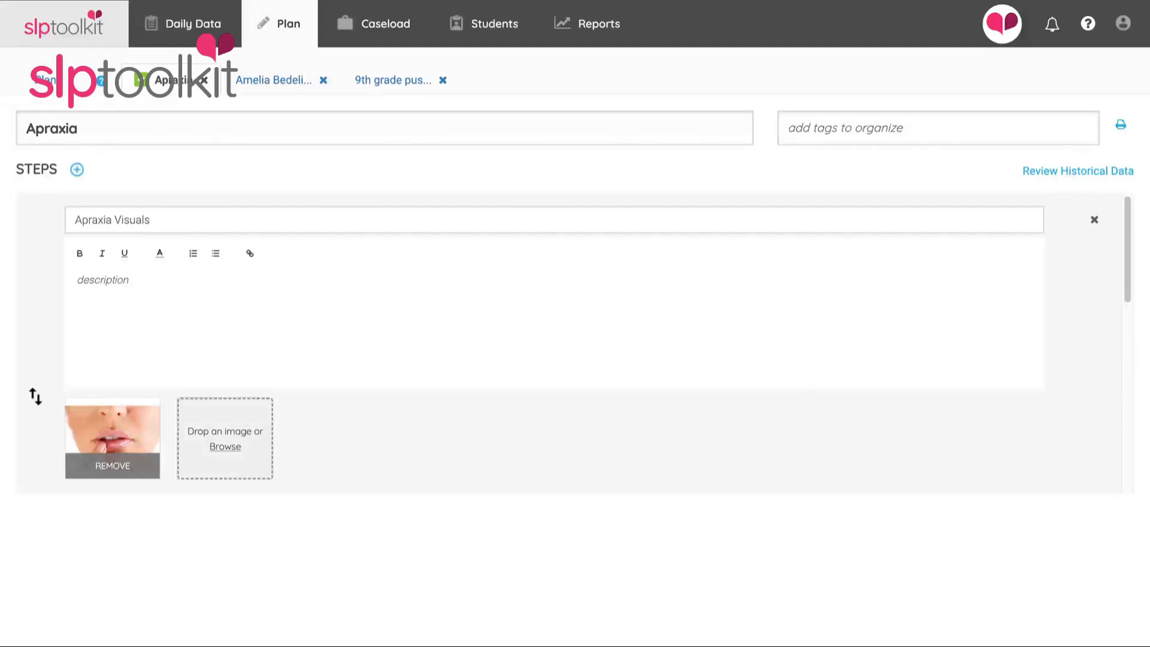
Tag the Apraxia plan with articulation and remove that tag again.
click(820, 137)
scroll(845, 250, down, 3)
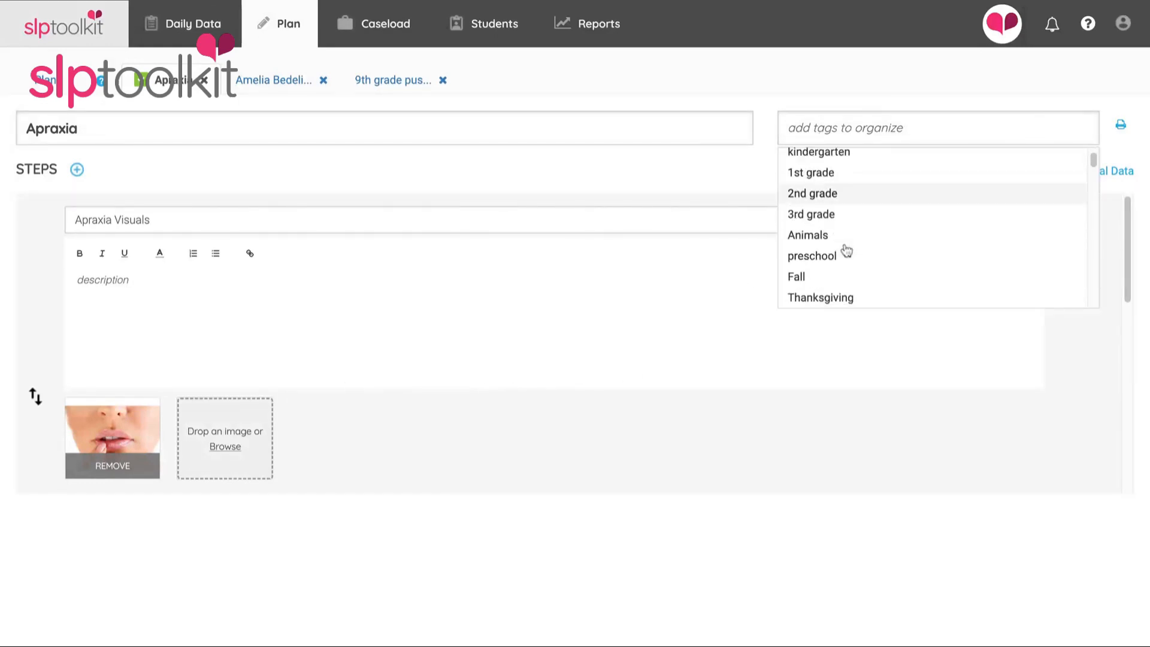
click(847, 248)
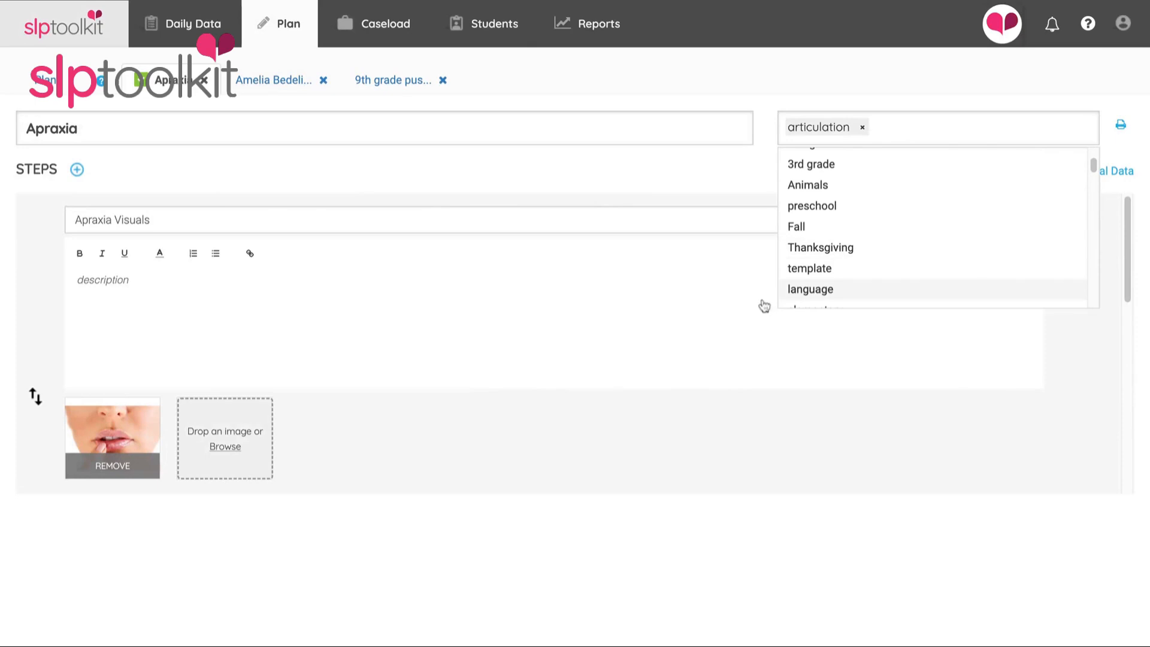
click(860, 128)
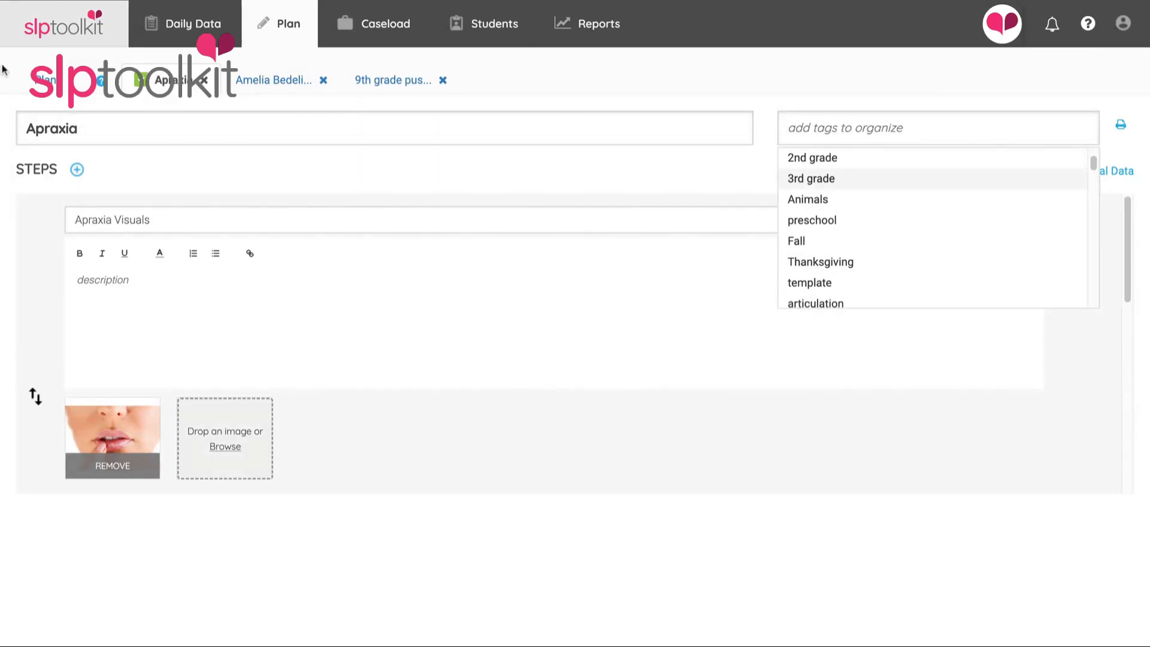
Return to the plans list and create a new plan from scratch named "Group plan".
click(45, 80)
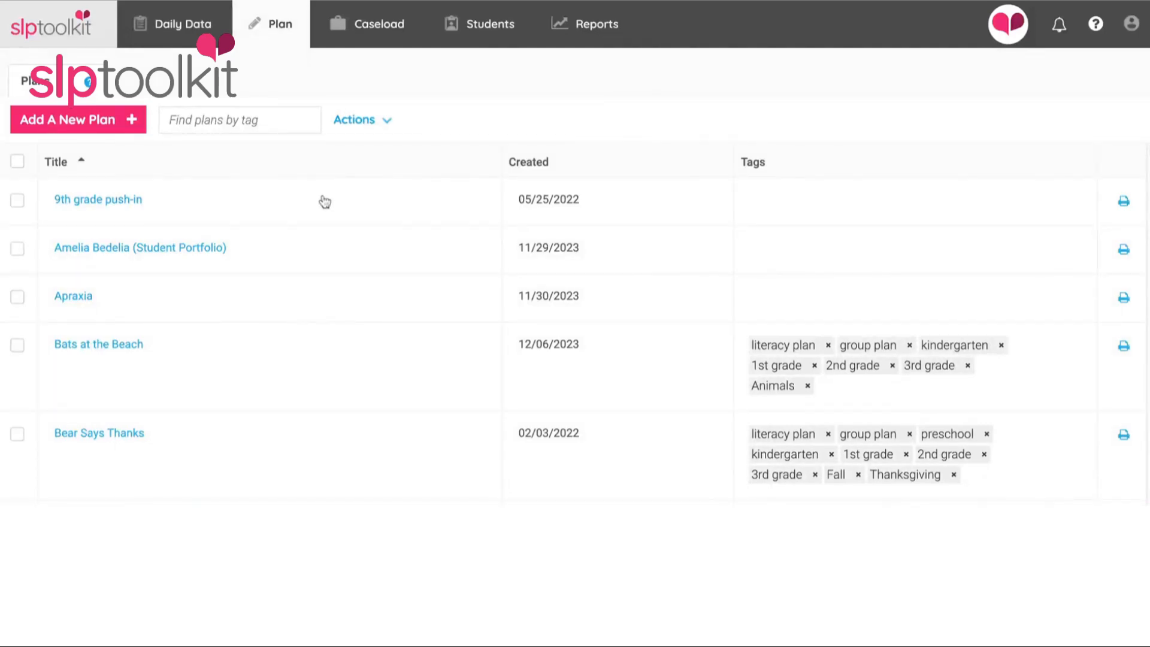
click(112, 128)
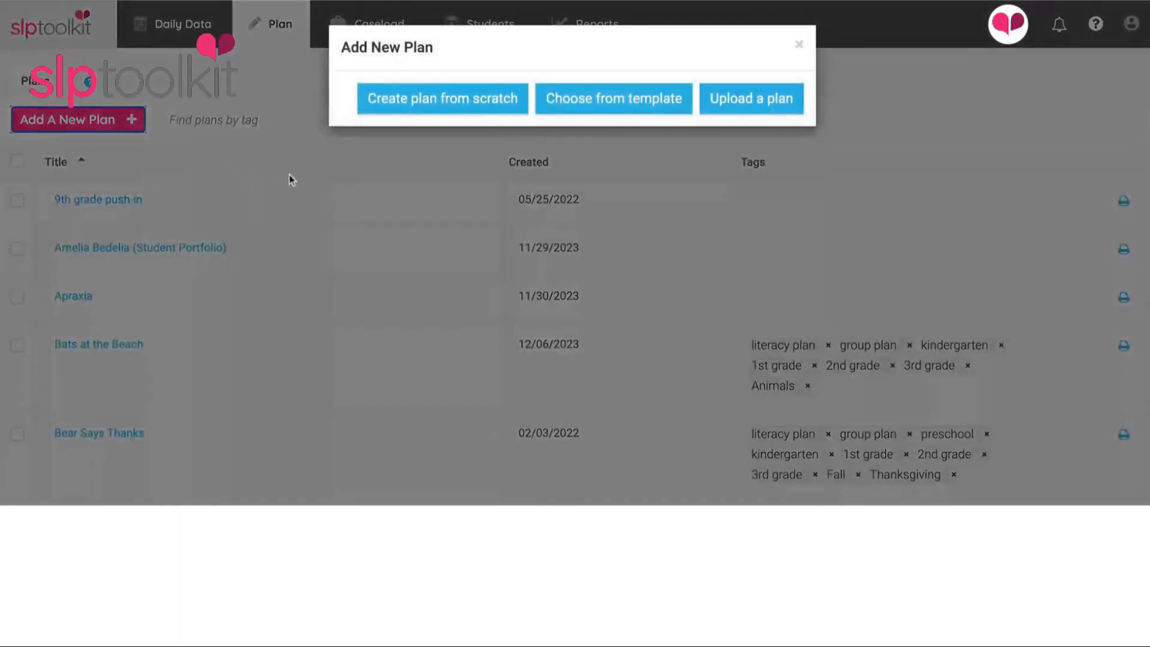
click(423, 110)
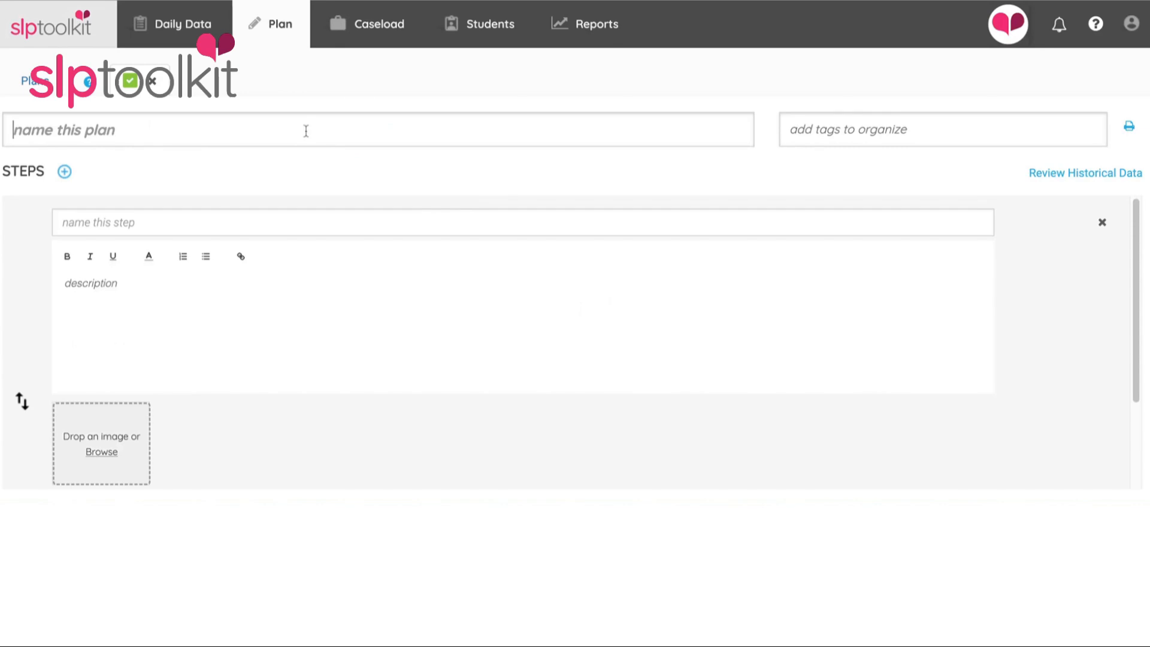
text(Group plan)
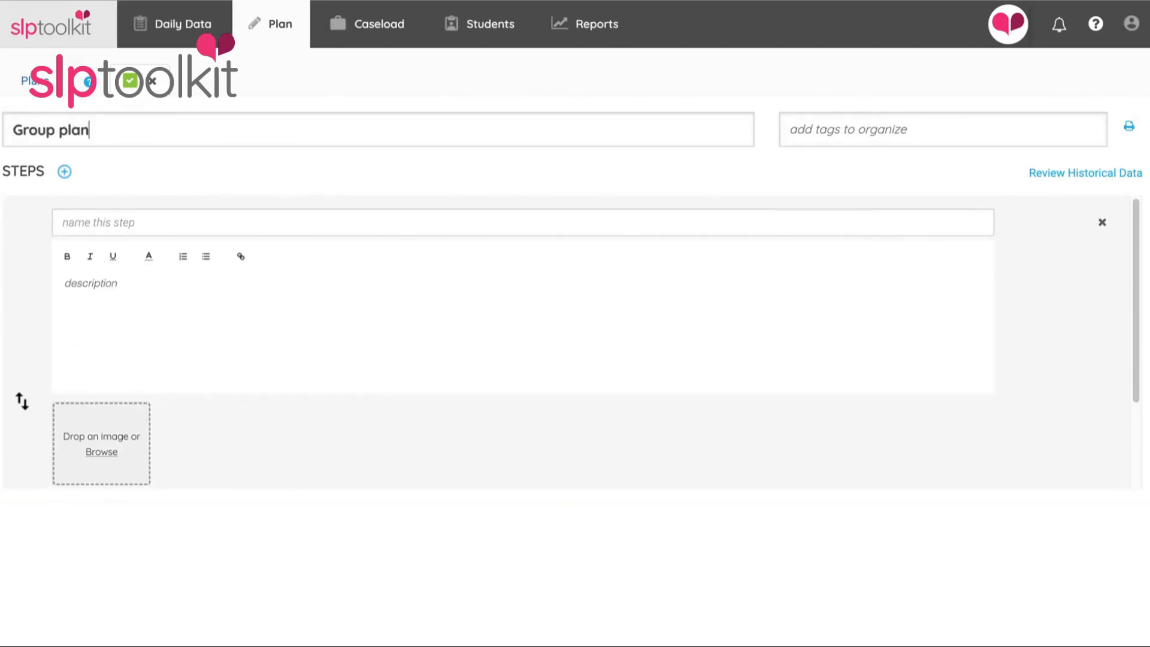
Tag the Group plan with literacy plan, 1st grade, Animals and language.
click(851, 129)
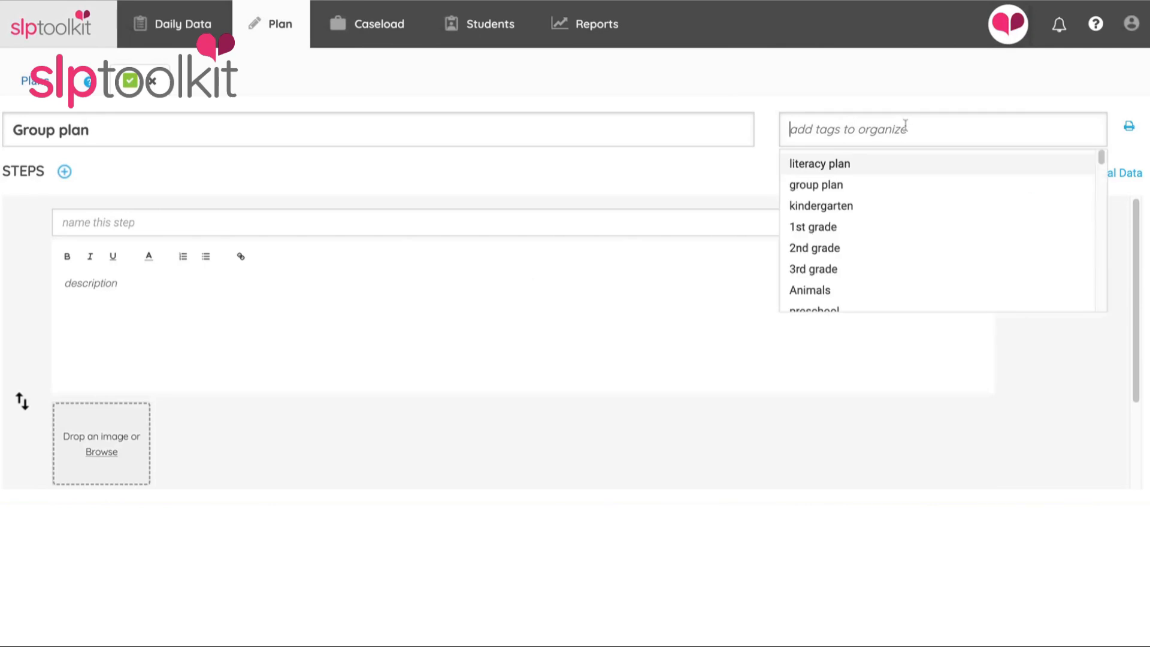
click(828, 166)
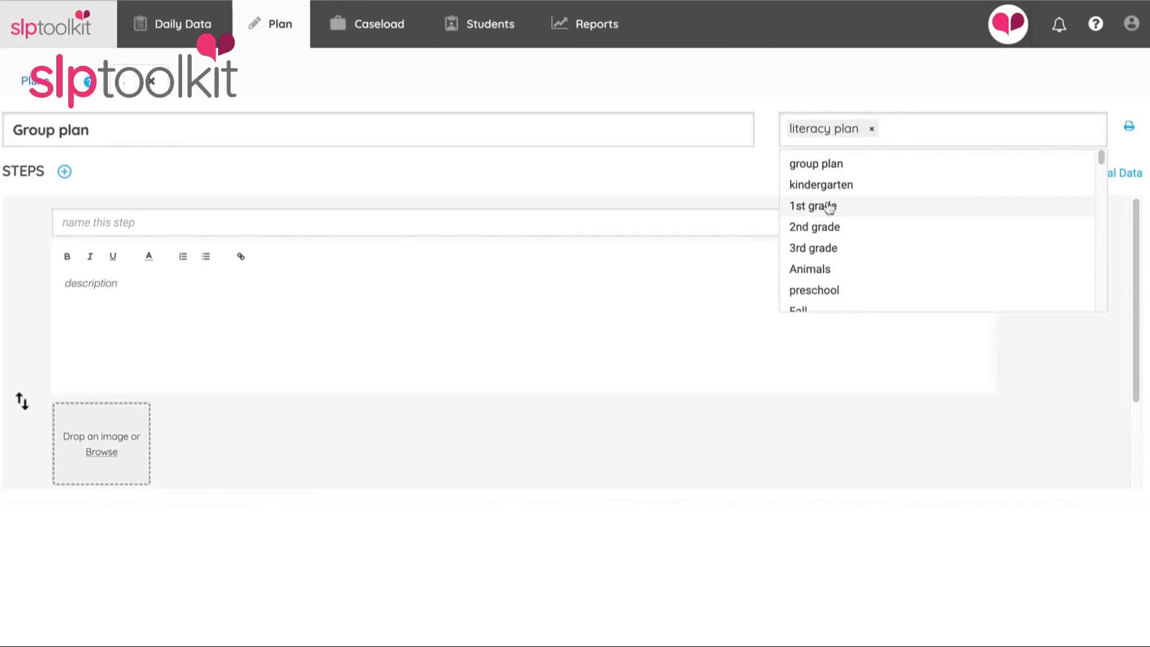
click(829, 207)
click(827, 248)
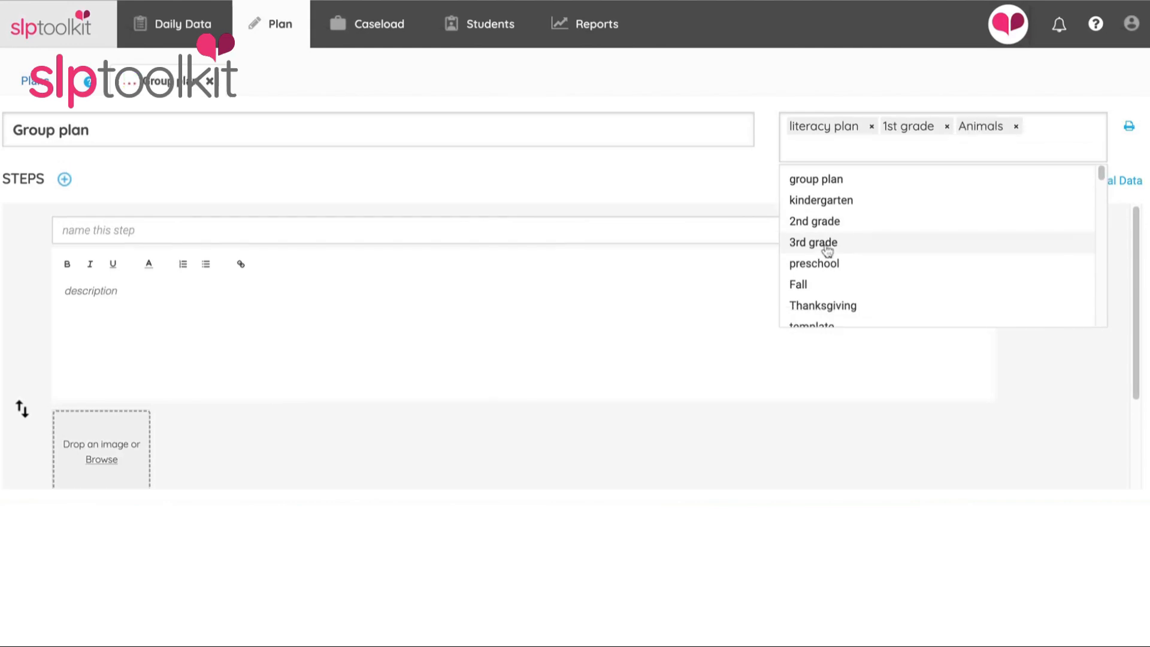
scroll(842, 270, down, 2)
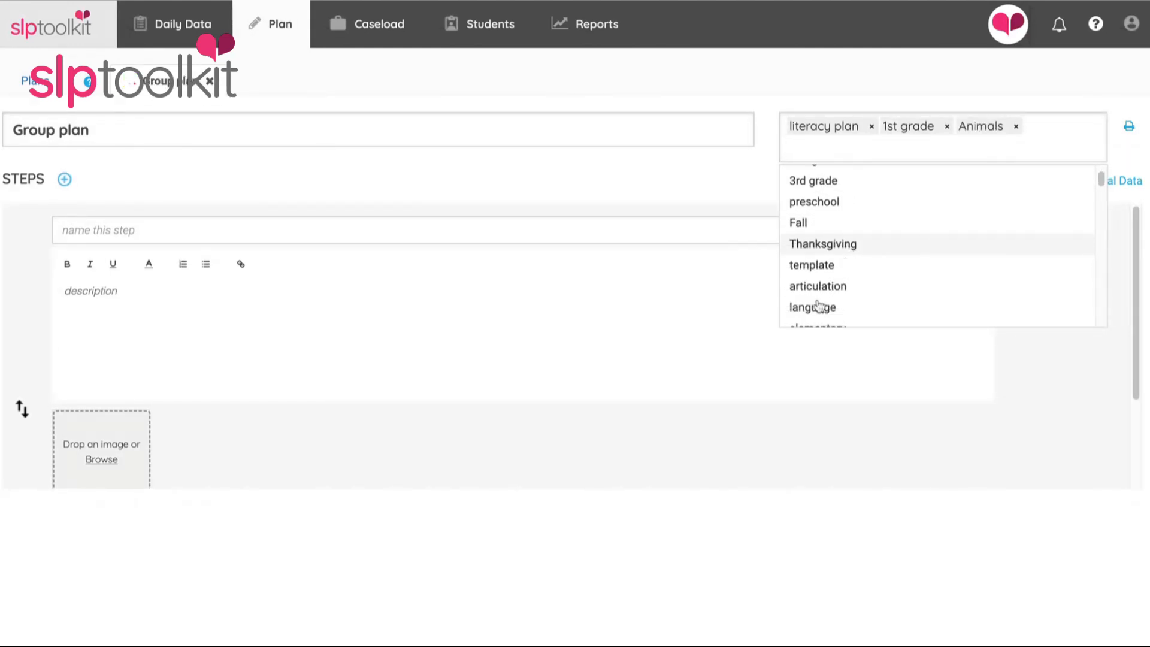
click(826, 306)
click(707, 280)
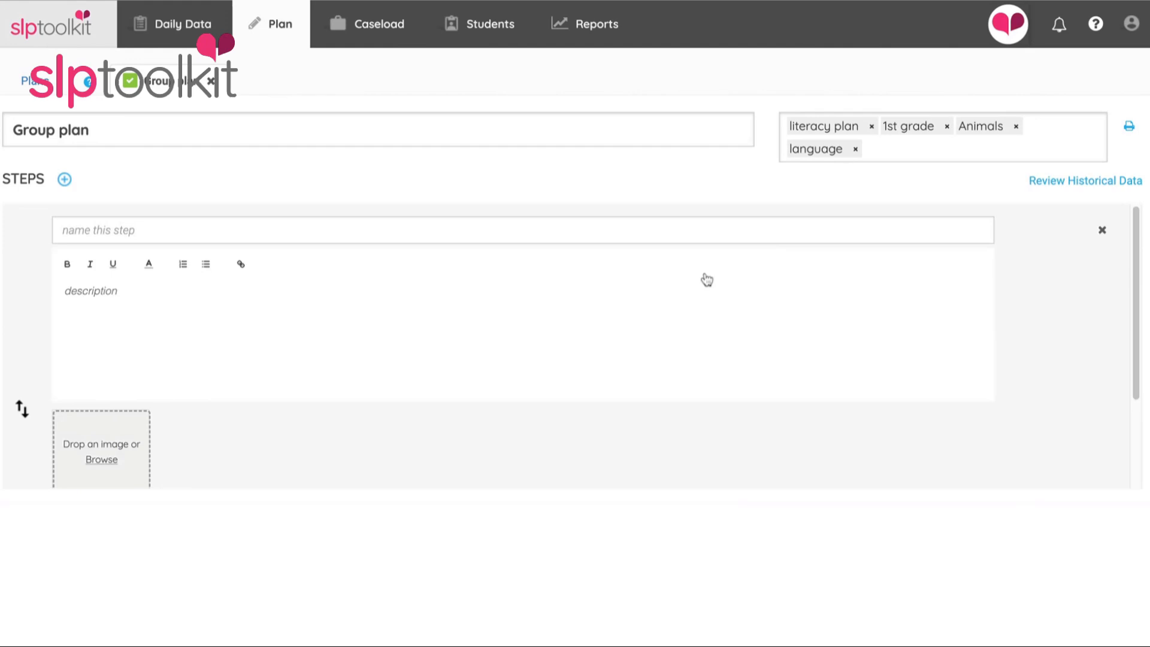
Name the first step of the Group plan "Materials" and open its description for editing.
click(250, 231)
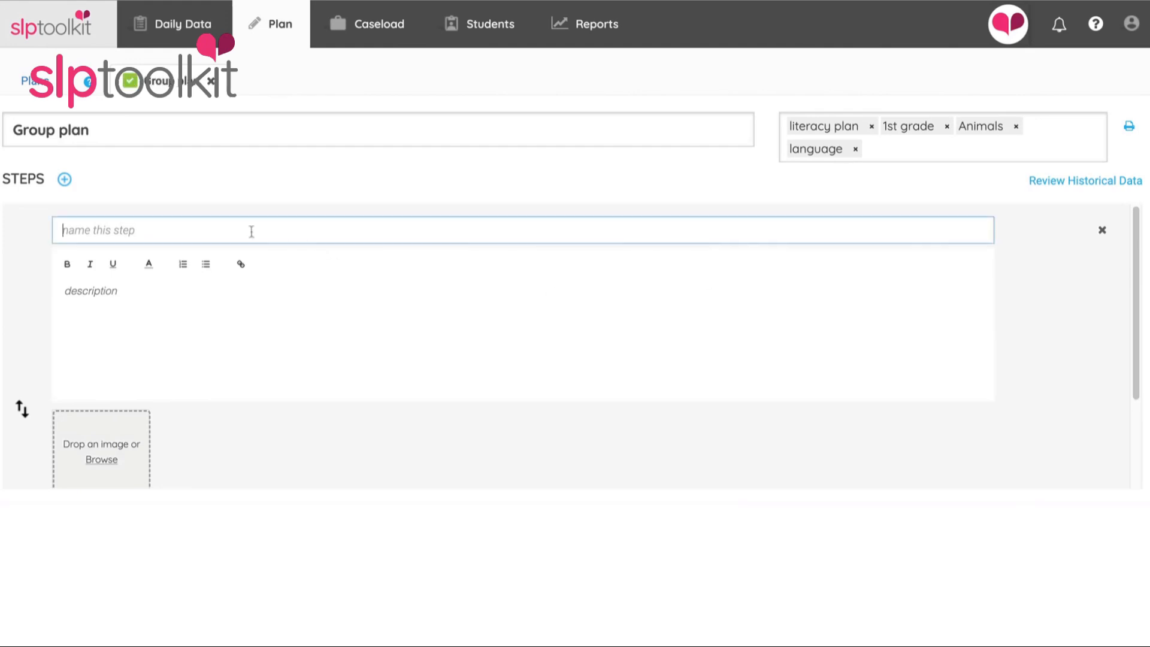
text(Materials)
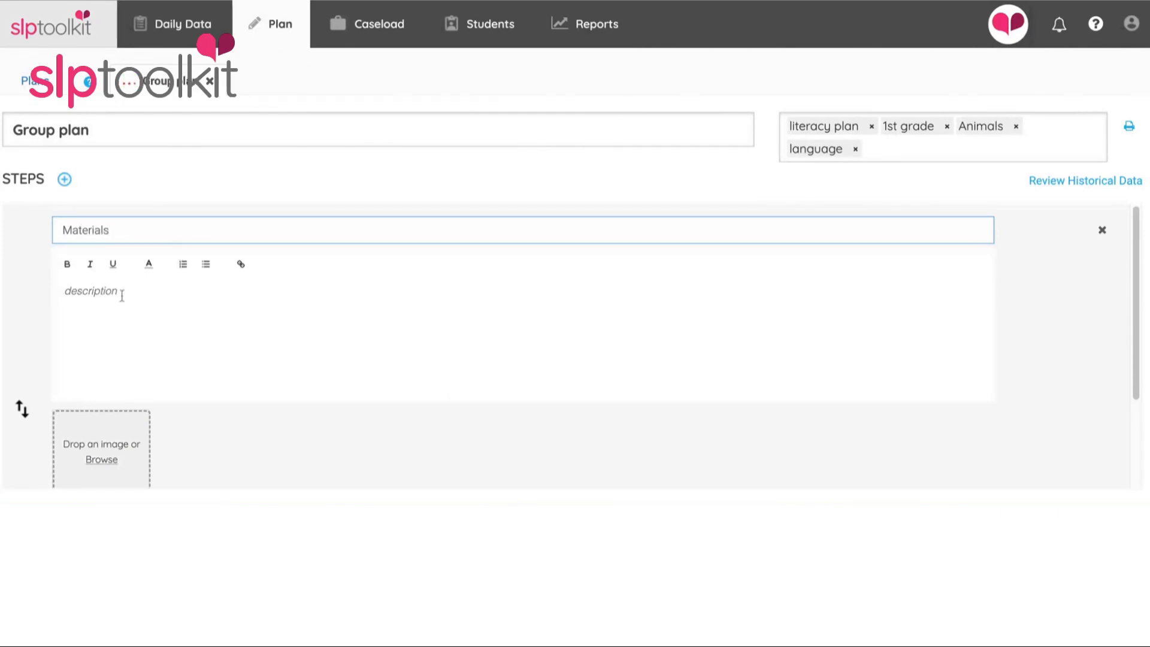
click(87, 294)
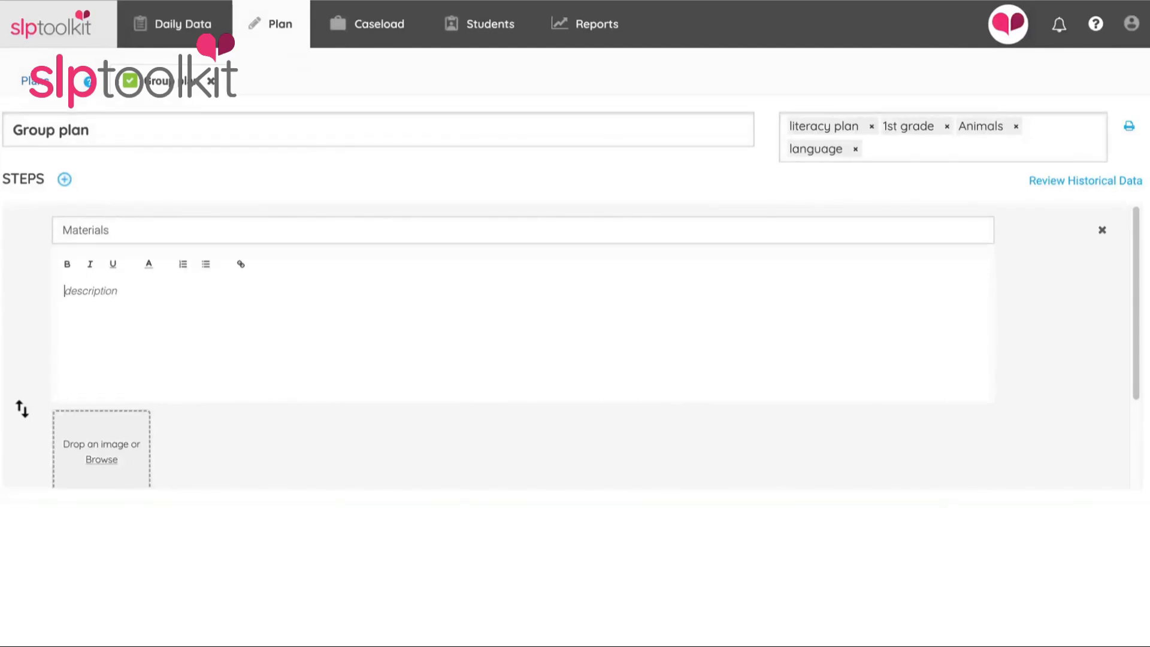
text(Link)
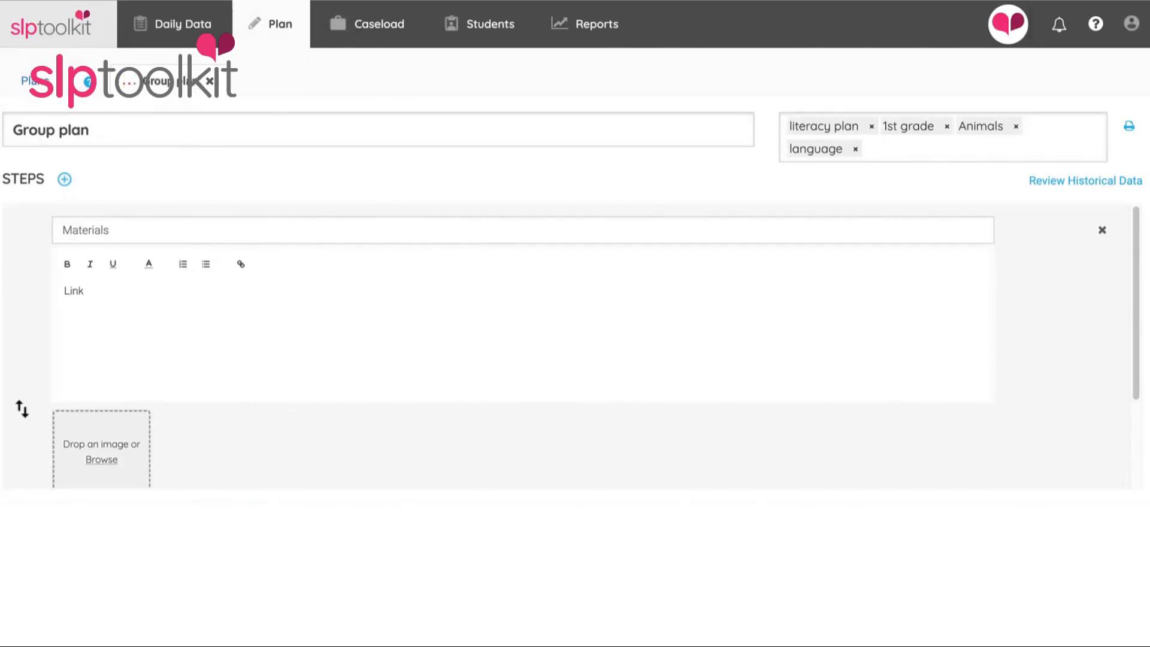
double_click(101, 293)
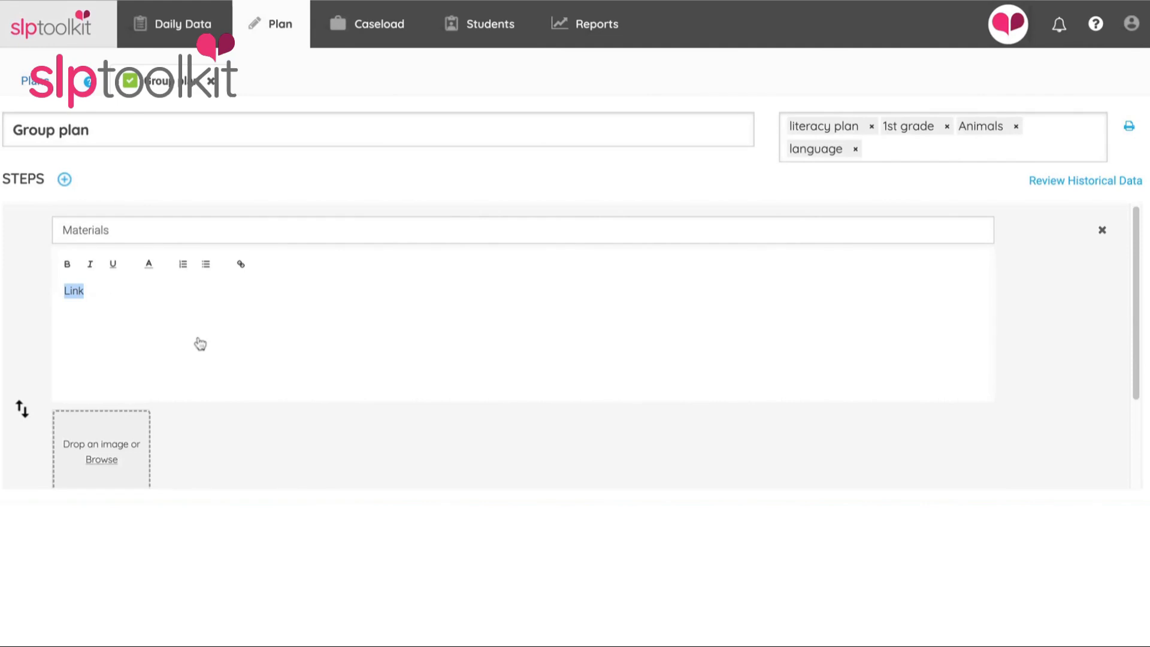
click(240, 266)
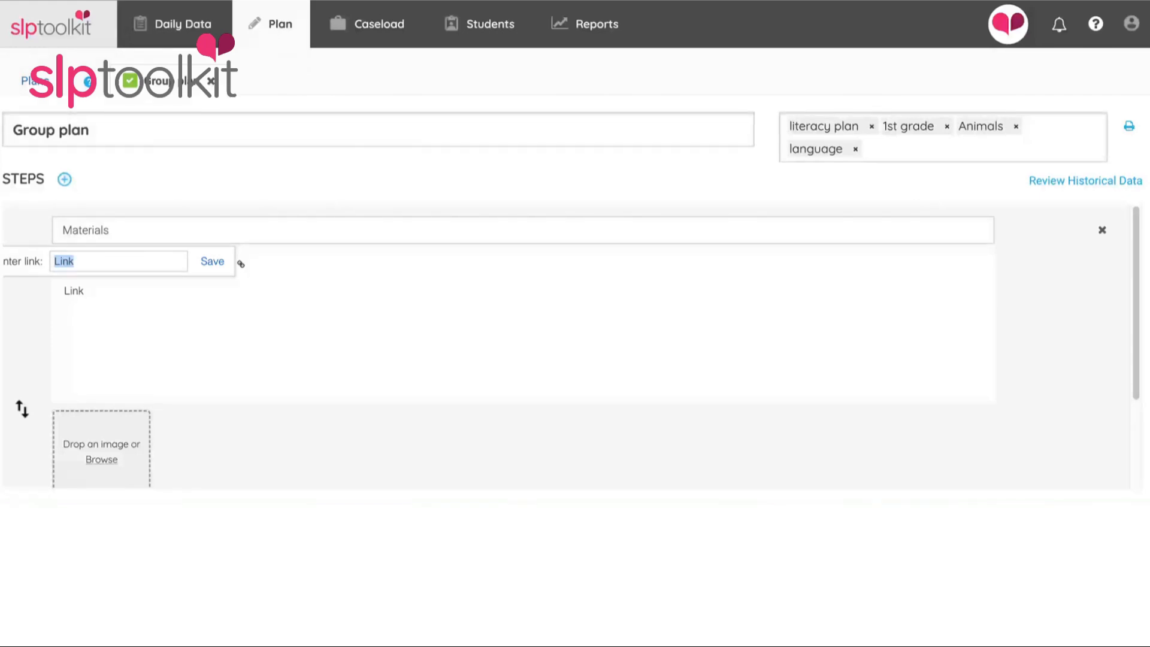
text(www.googlelc)
key(BackSpace)
key(BackSpace)
text(.com)
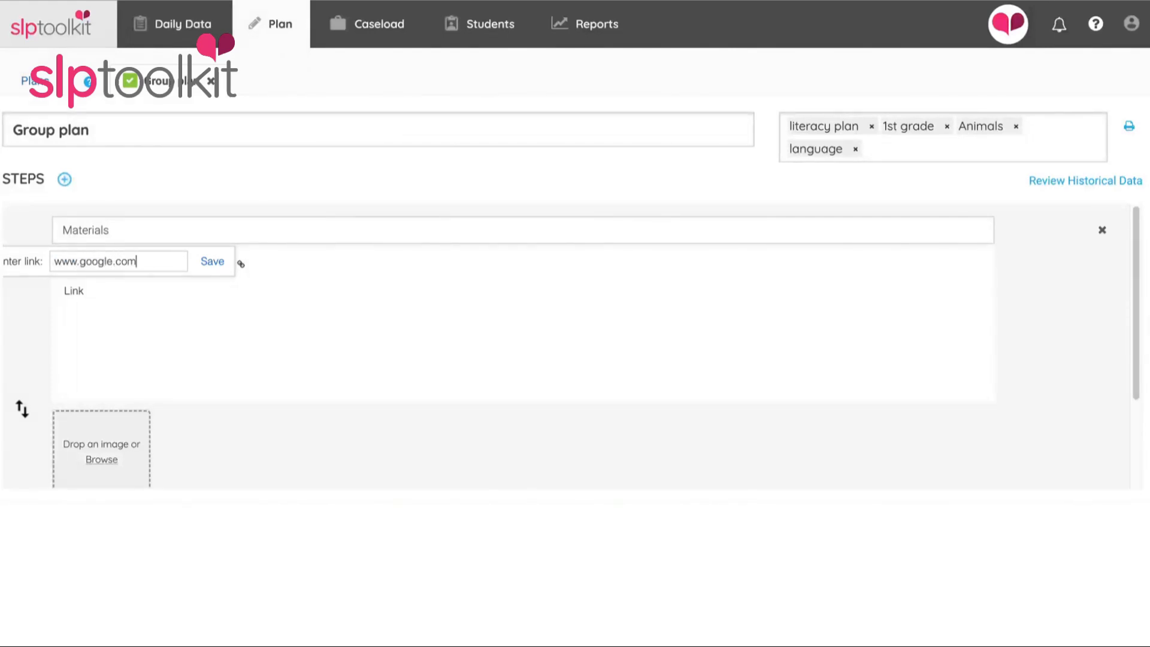
click(211, 264)
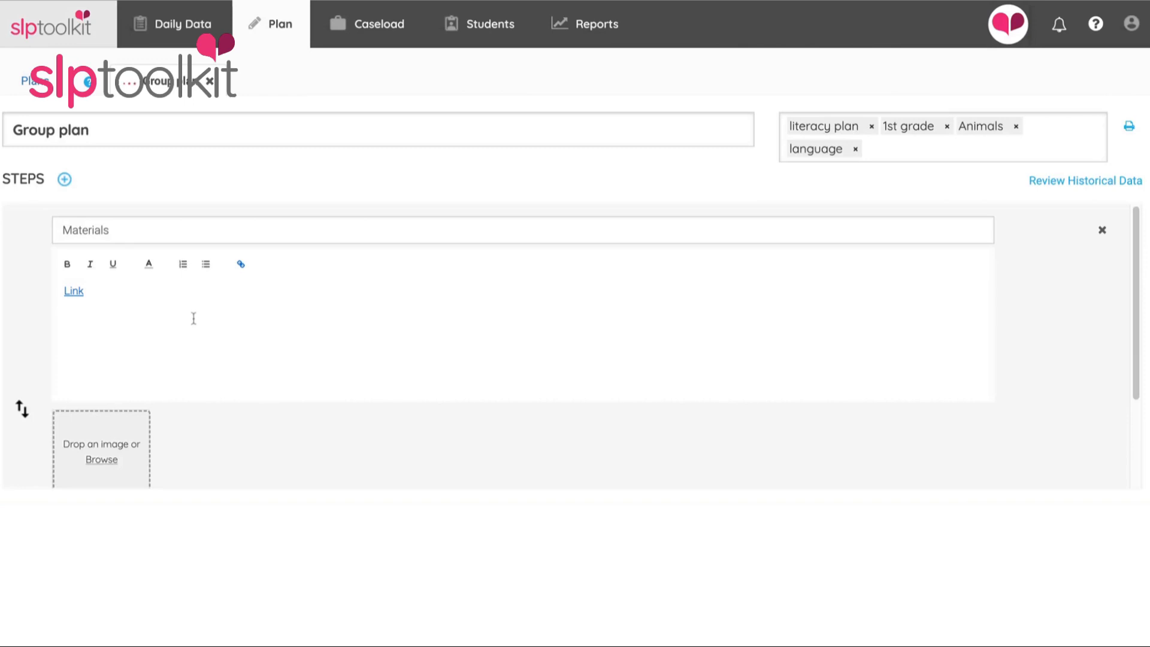
Insert the saved image CNS-PYRAMID-2-1024x716.jpeg into the Materials step of the Group plan.
scroll(279, 399, down, 3)
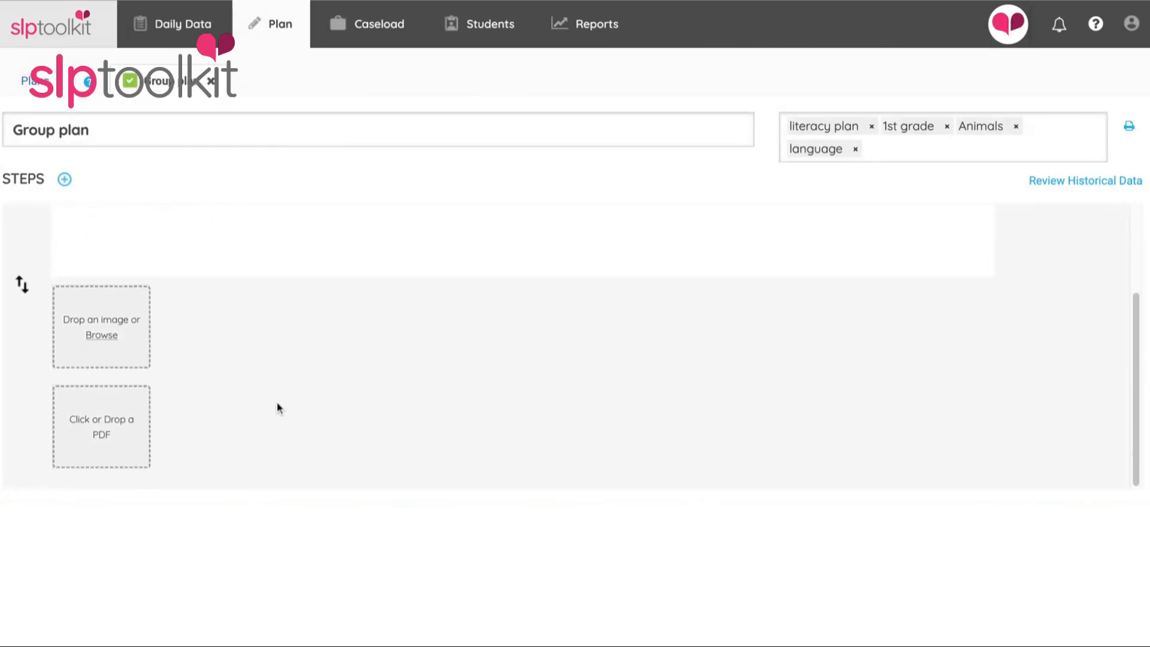
click(98, 337)
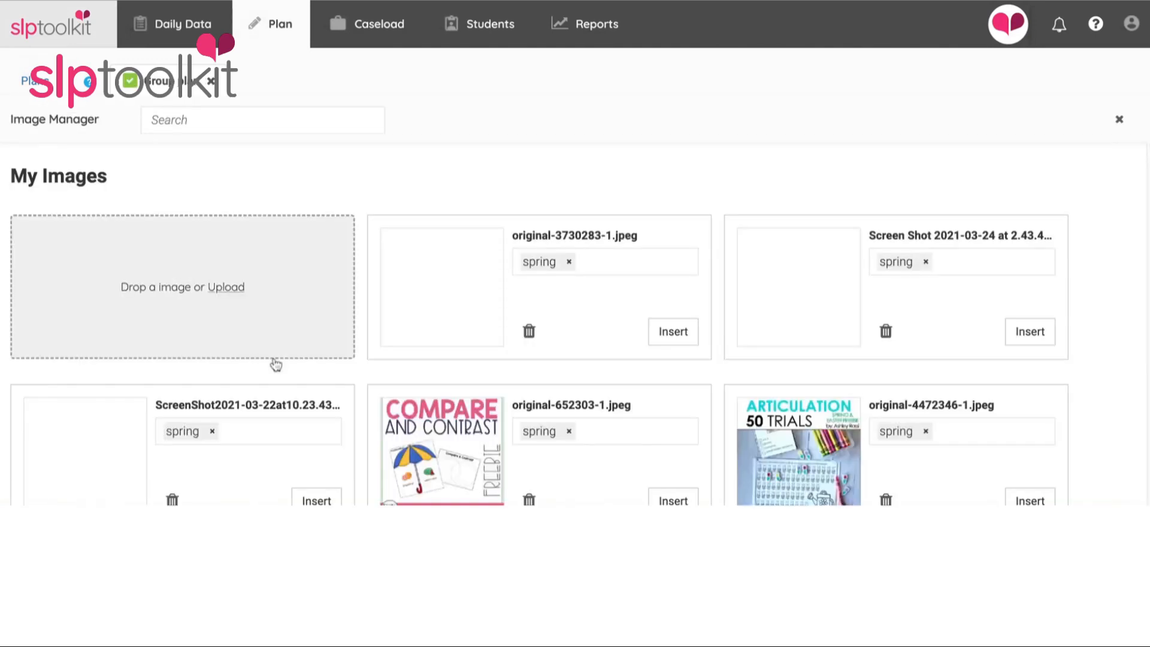
scroll(403, 400, down, 8)
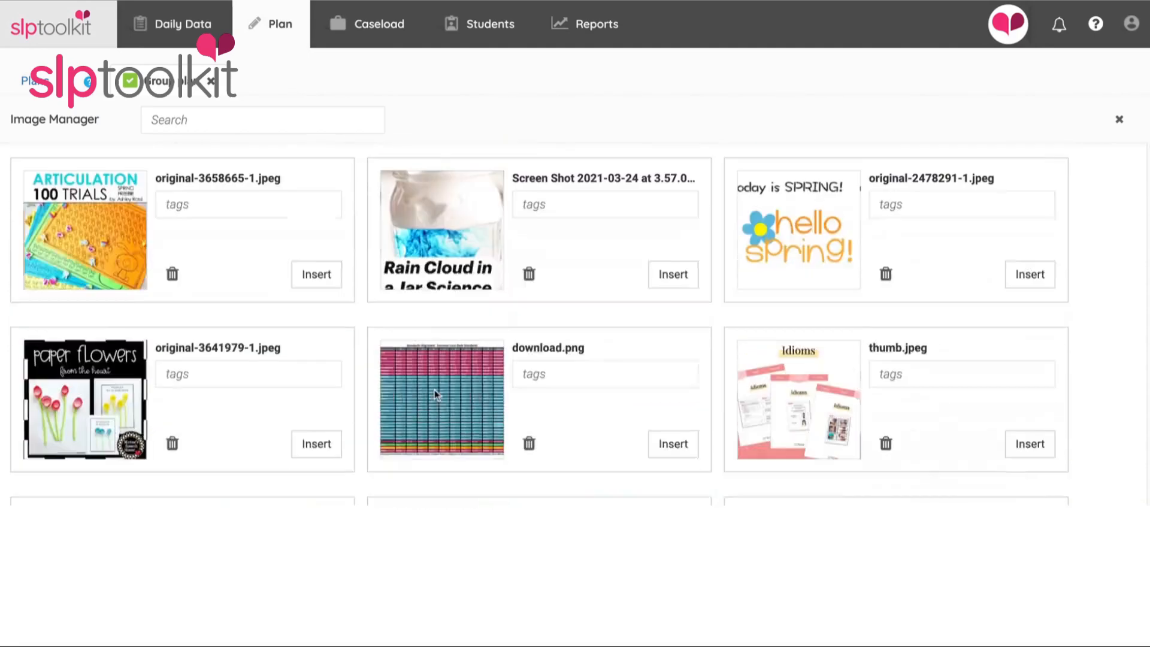
scroll(437, 394, down, 5)
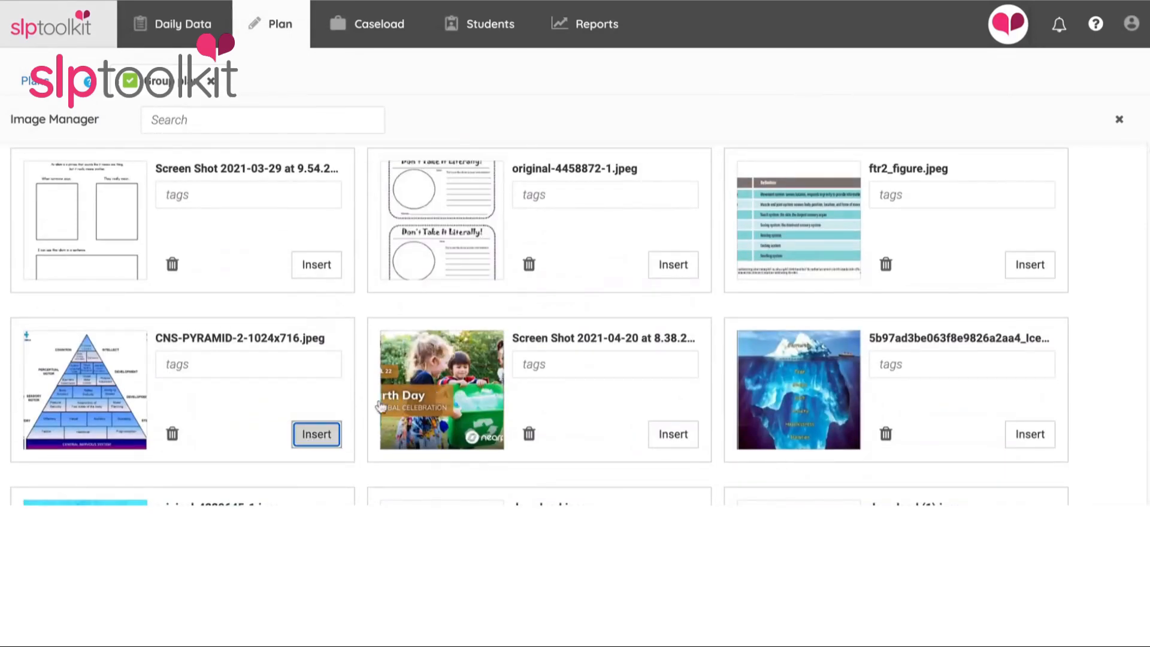
click(311, 445)
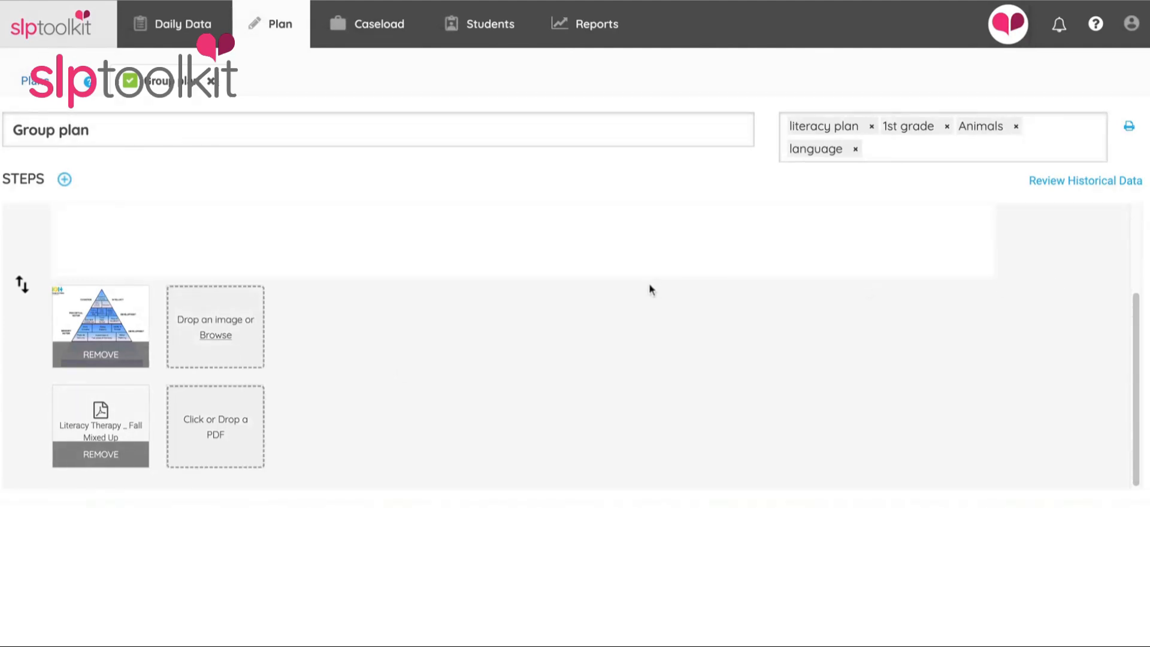
Add another step to the Group plan and name it "Instructions".
click(64, 178)
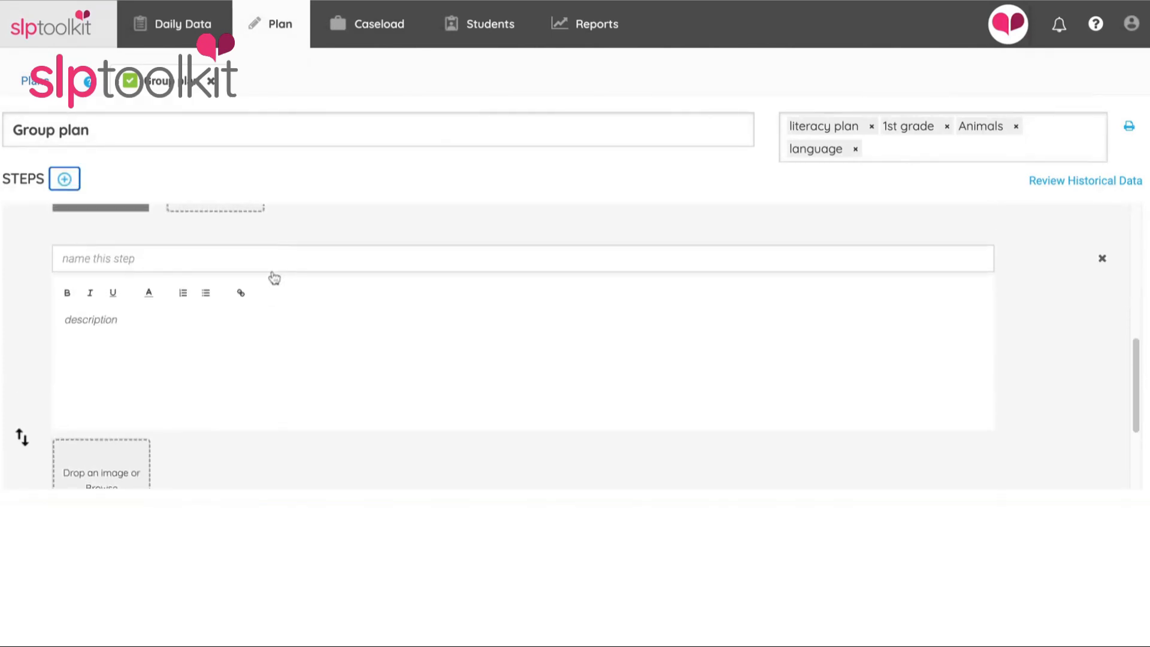
click(268, 258)
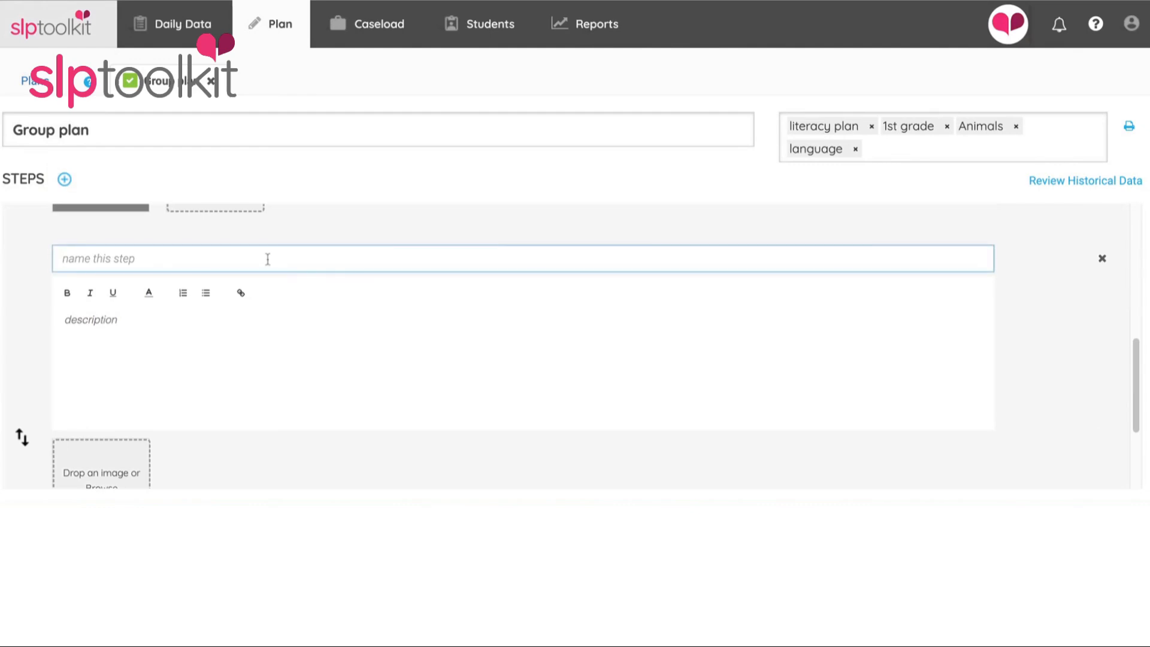
text(Insturc)
key(BackSpace)
key(BackSpace)
key(BackSpace)
text(ructions)
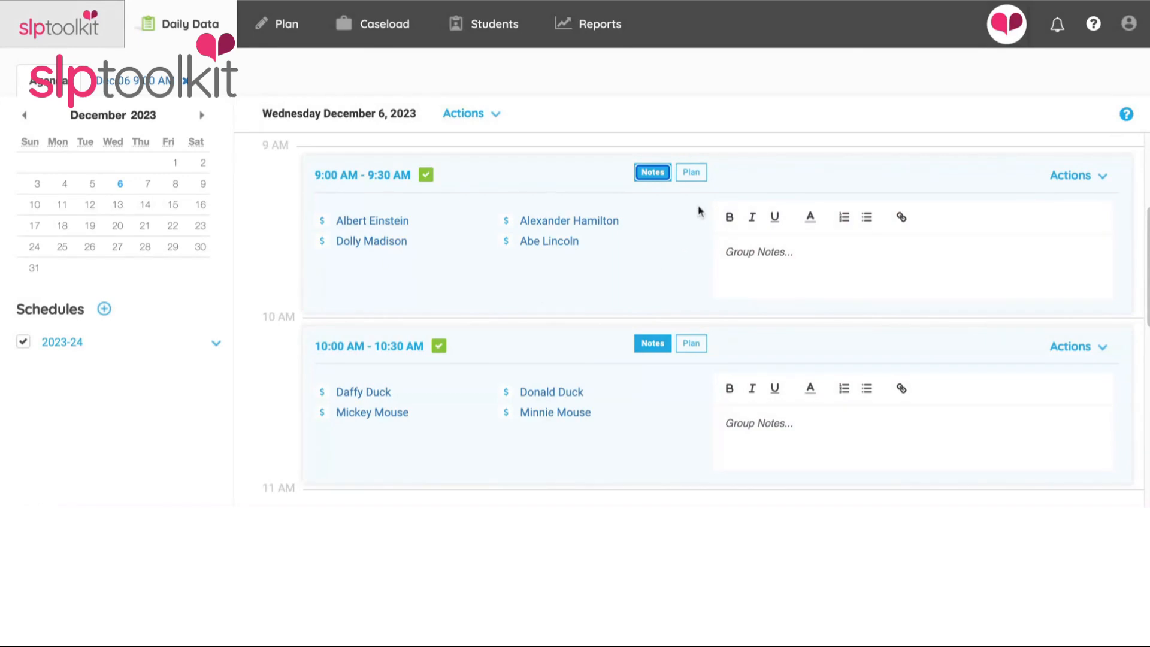
Attach the "Caption this!" plan to the 9:00 AM - 9:30 AM session on December 6, 2023.
click(696, 181)
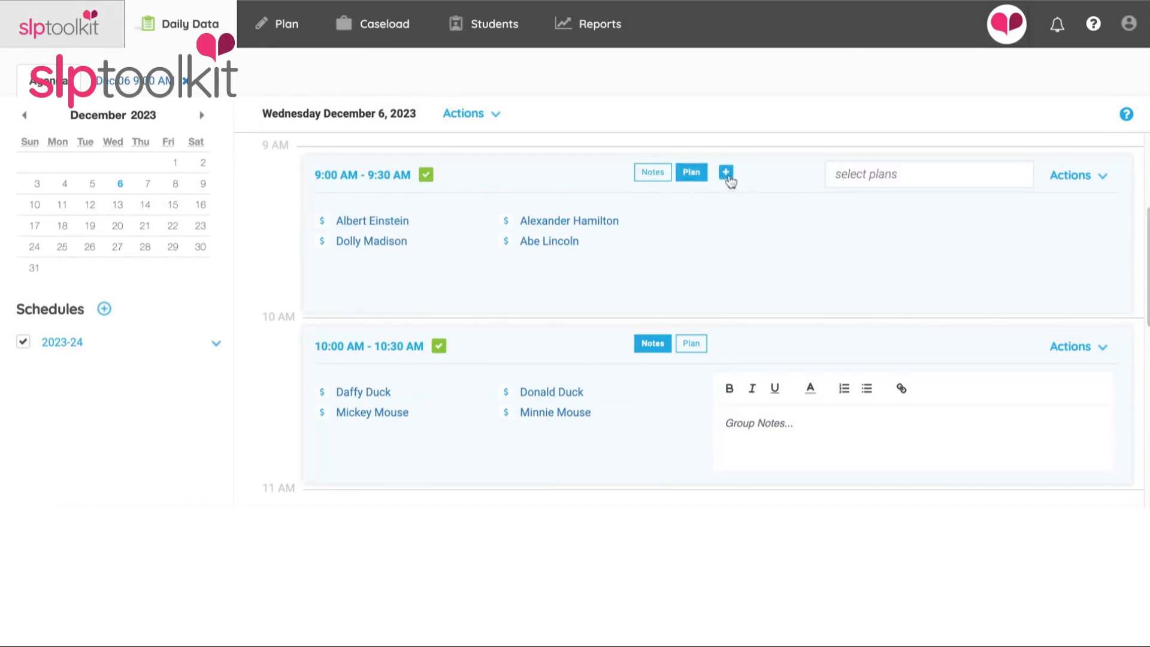
click(885, 175)
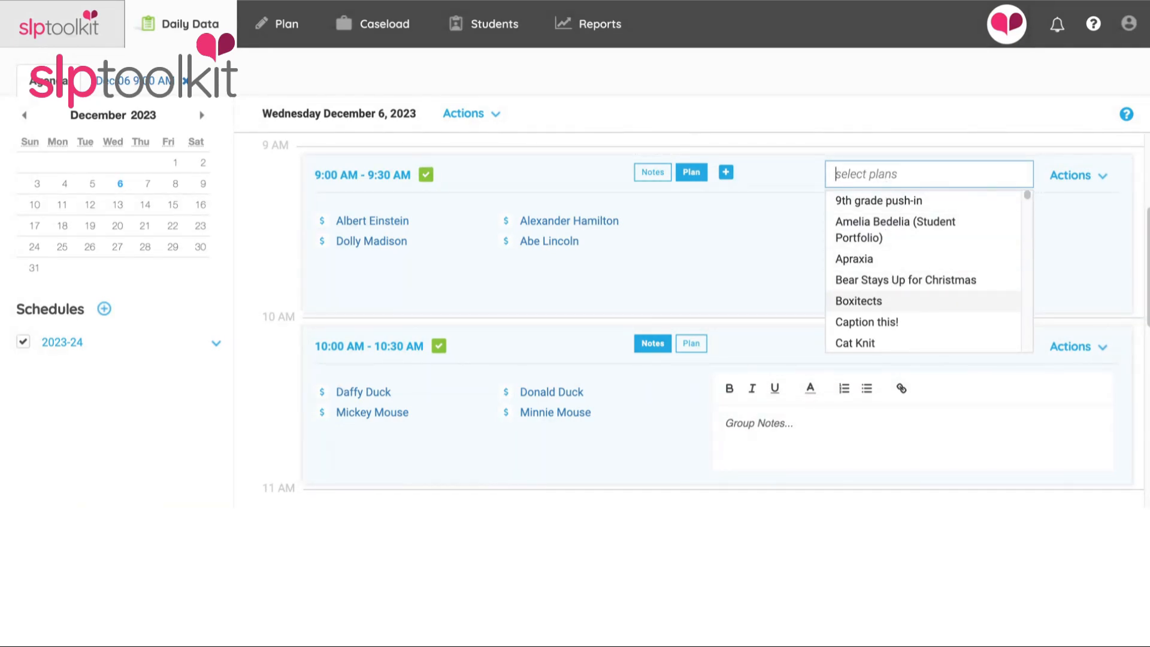
click(900, 326)
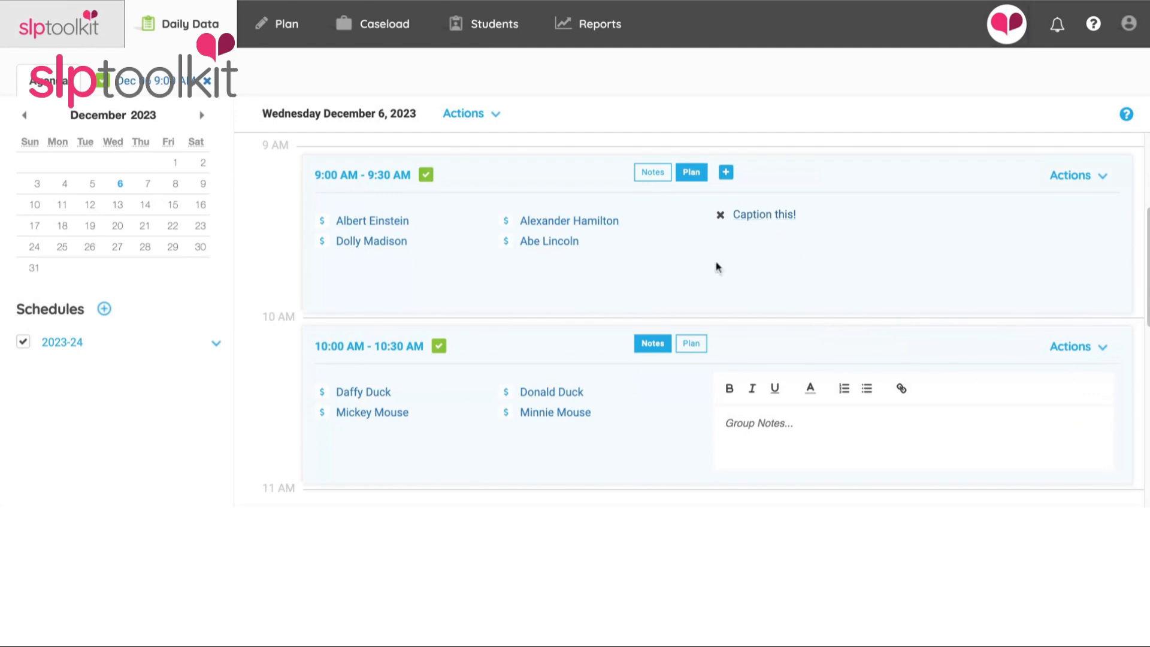
Open the 9:00 AM session and review the attached "Caption this!" plan in both its editing and reading views.
click(342, 181)
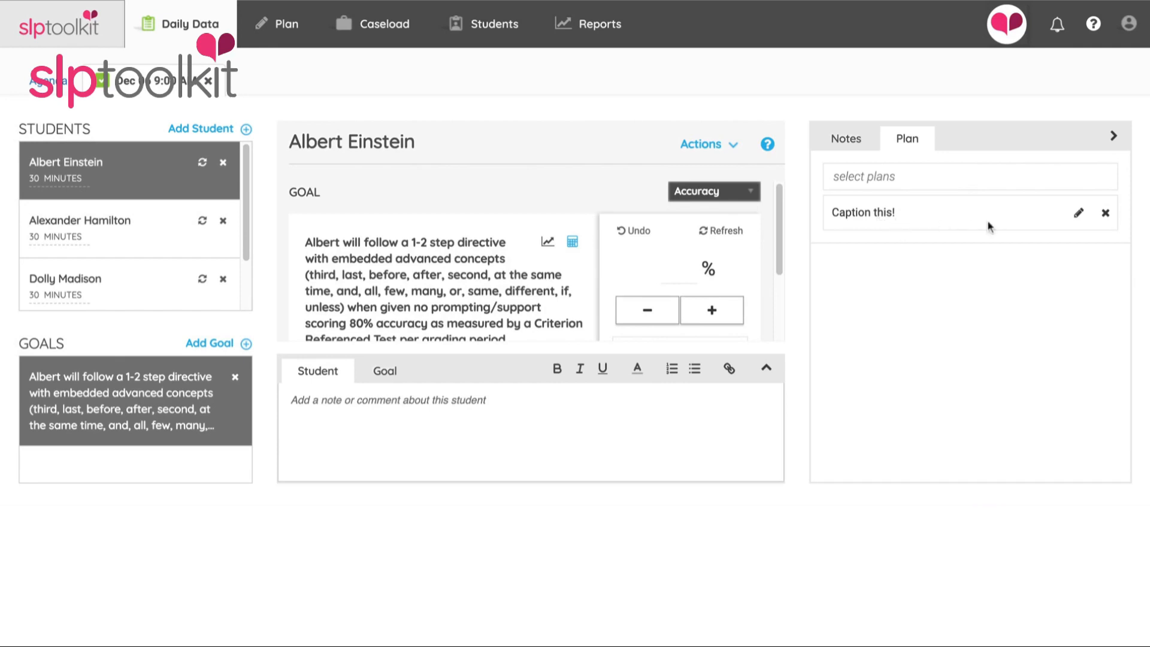
click(1079, 216)
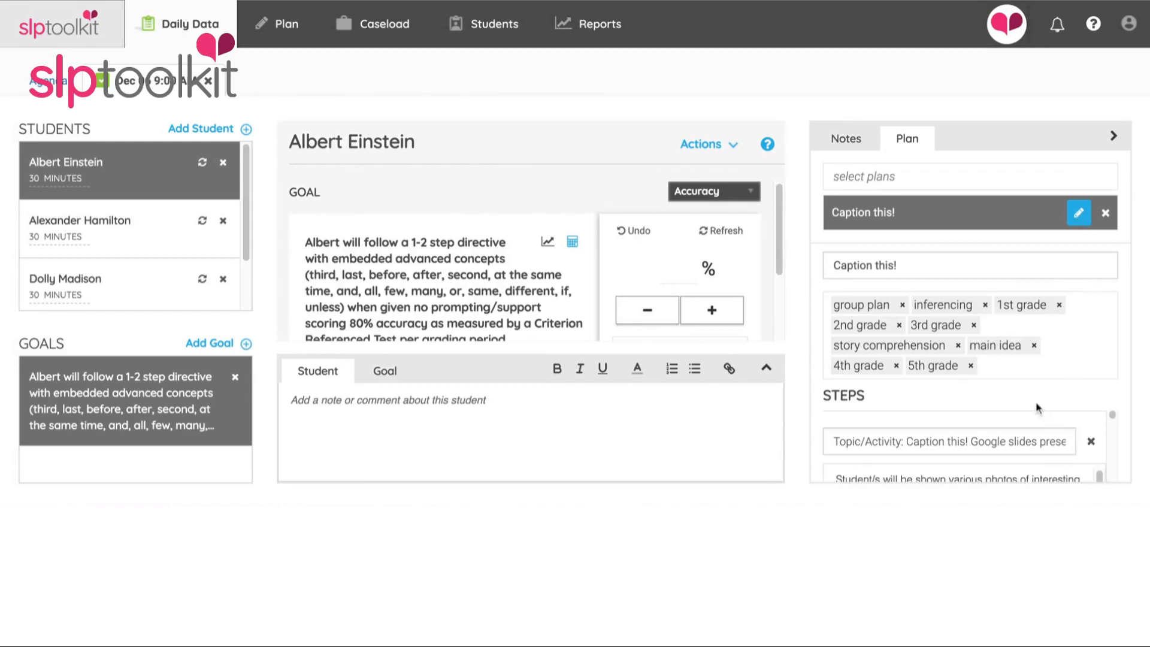
scroll(937, 432, down, 2)
scroll(934, 431, down, 1)
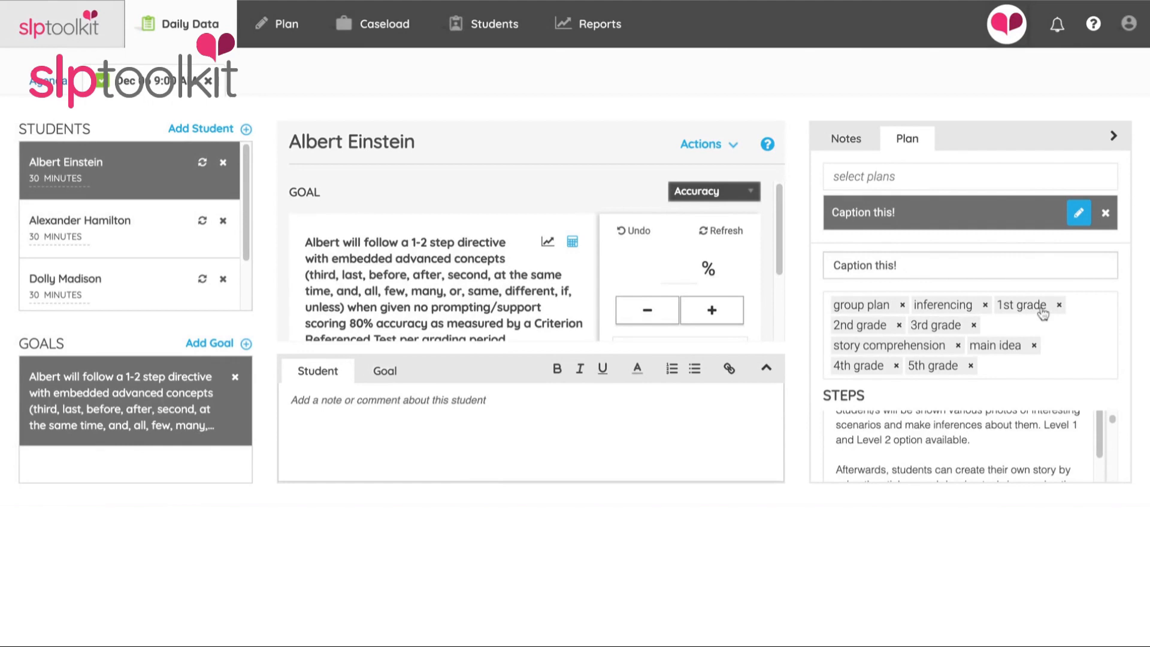
click(1078, 215)
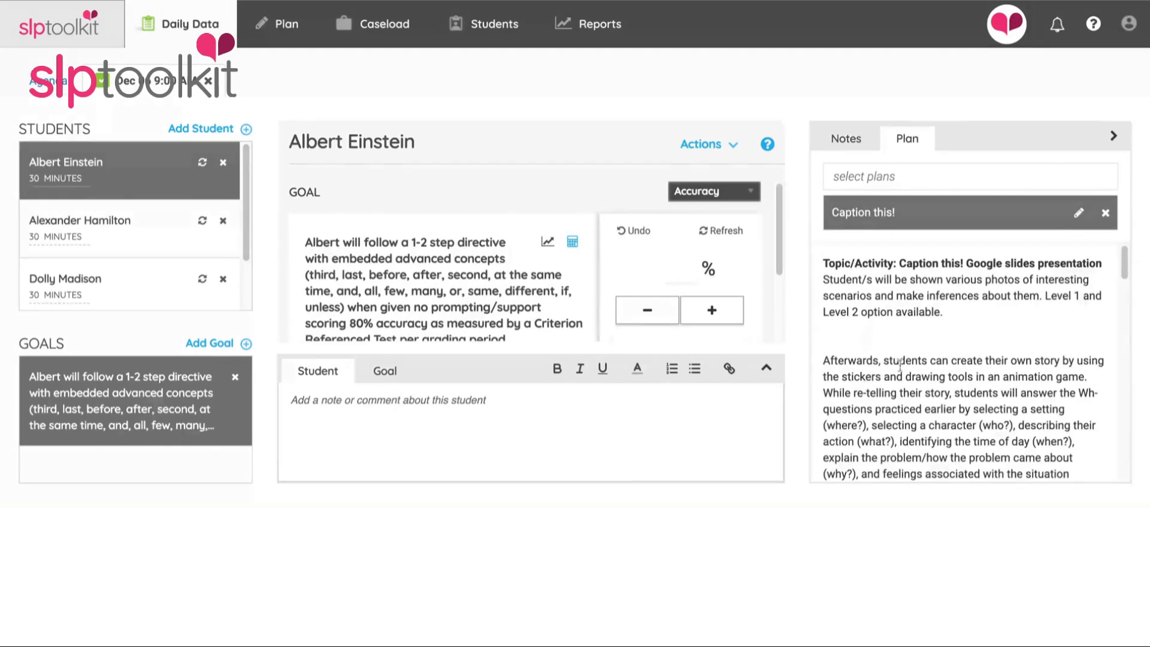
scroll(935, 365, down, 3)
scroll(960, 367, down, 2)
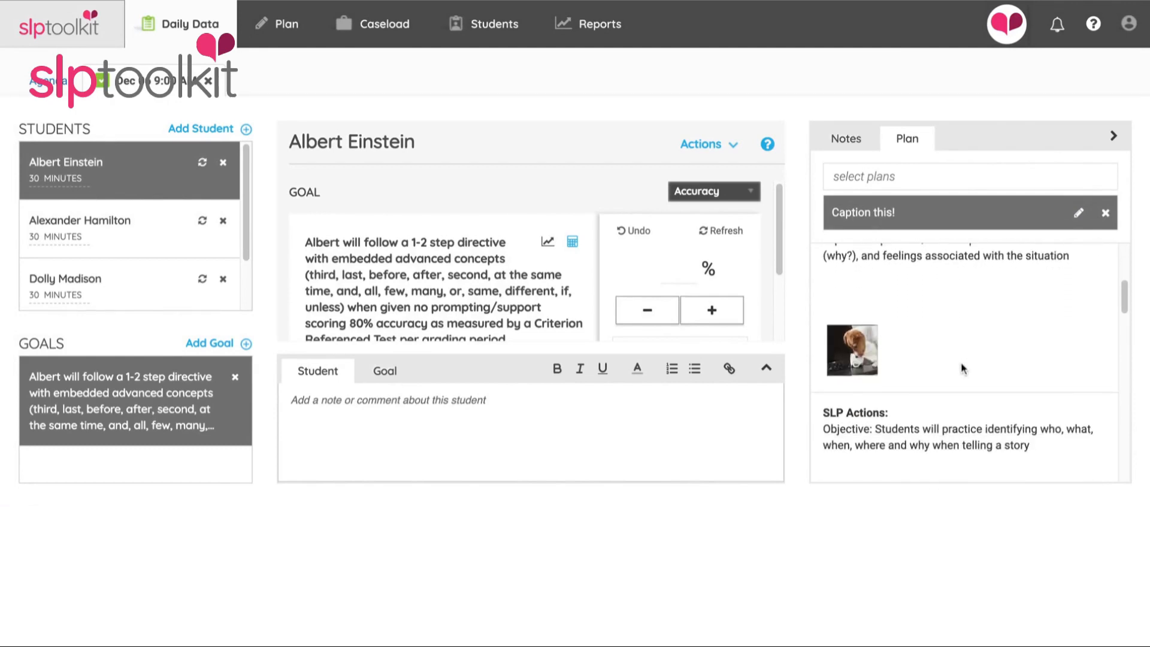
Replace the session's "Caption this!" plan with "9th grade push-in" and open that plan.
click(1107, 214)
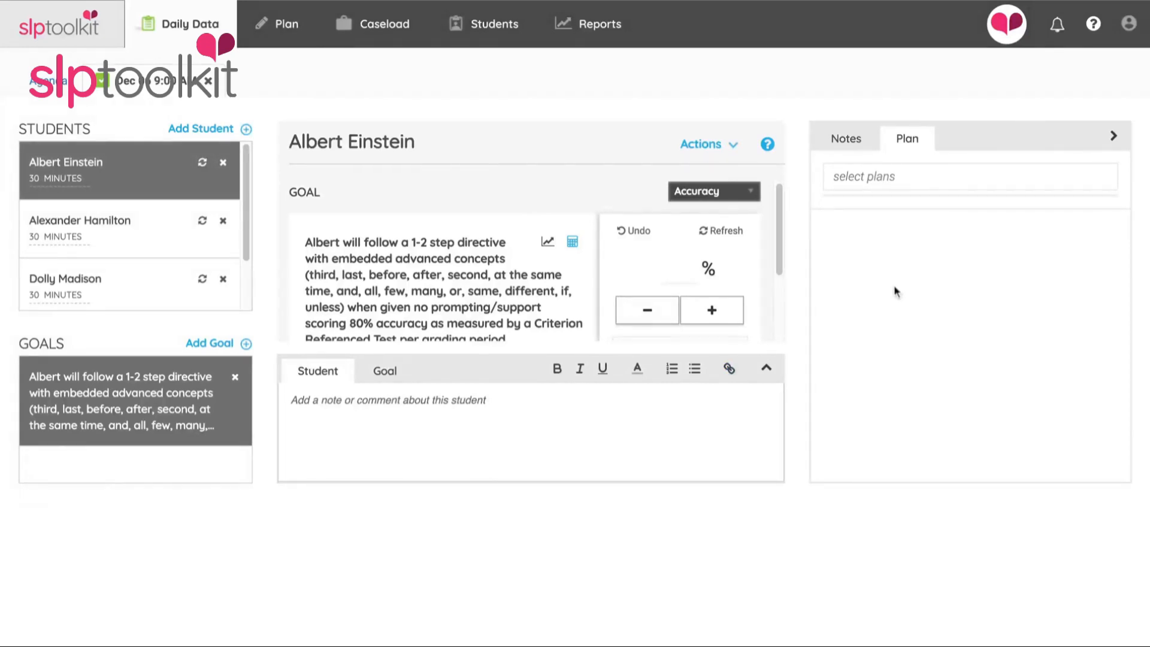
click(863, 180)
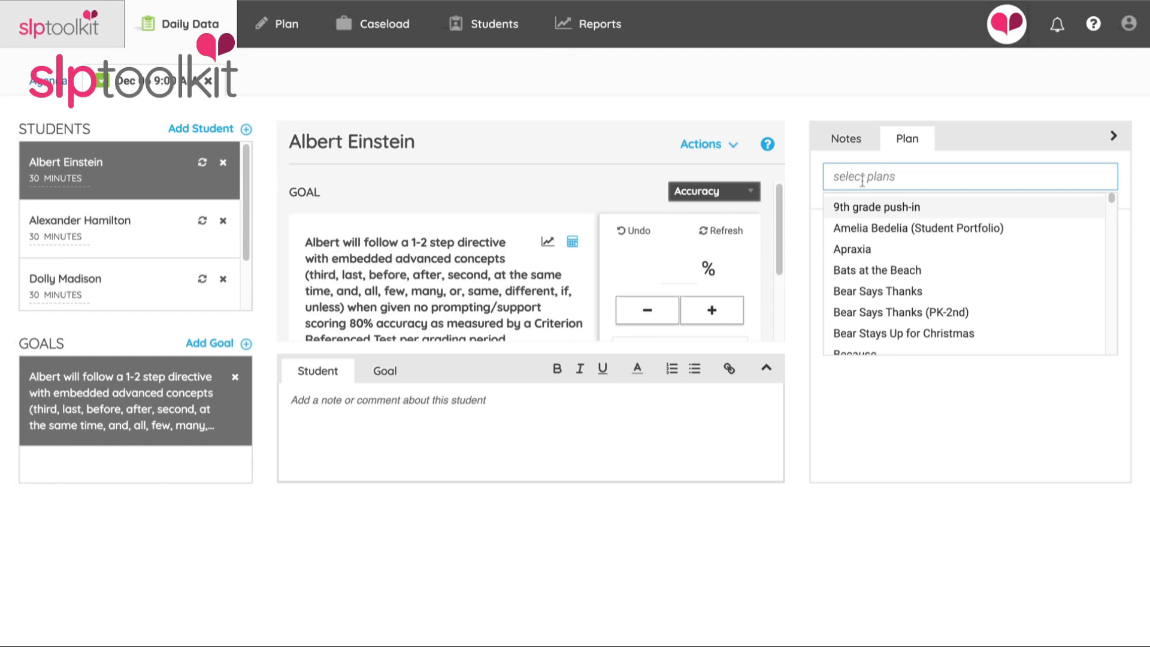
click(878, 214)
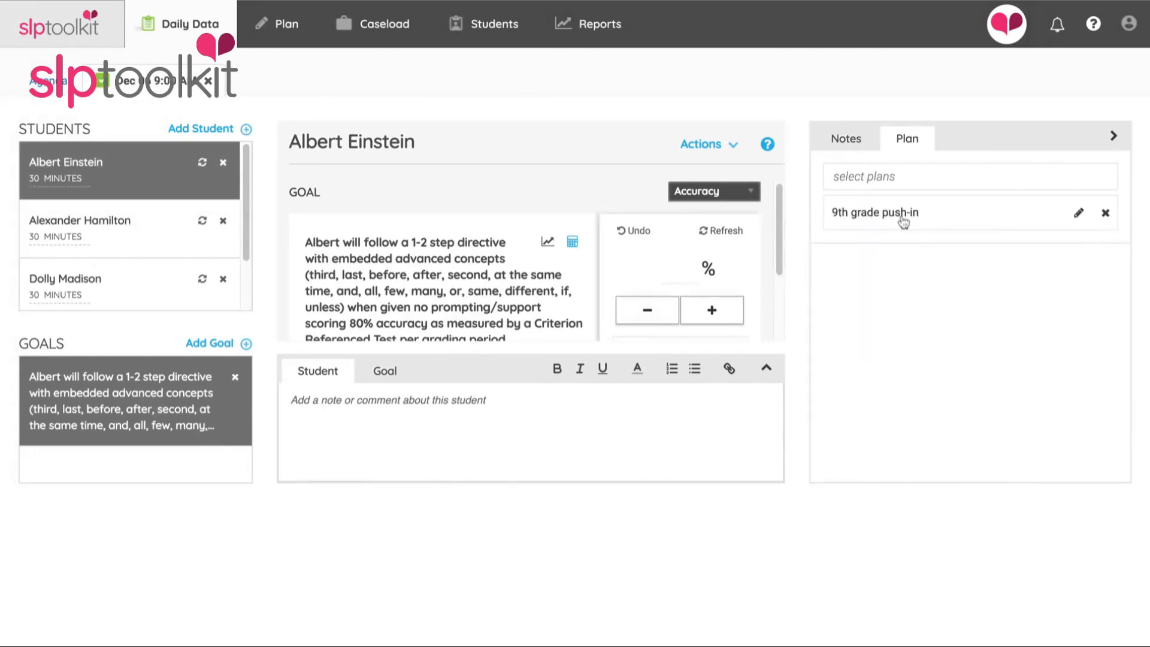
click(903, 221)
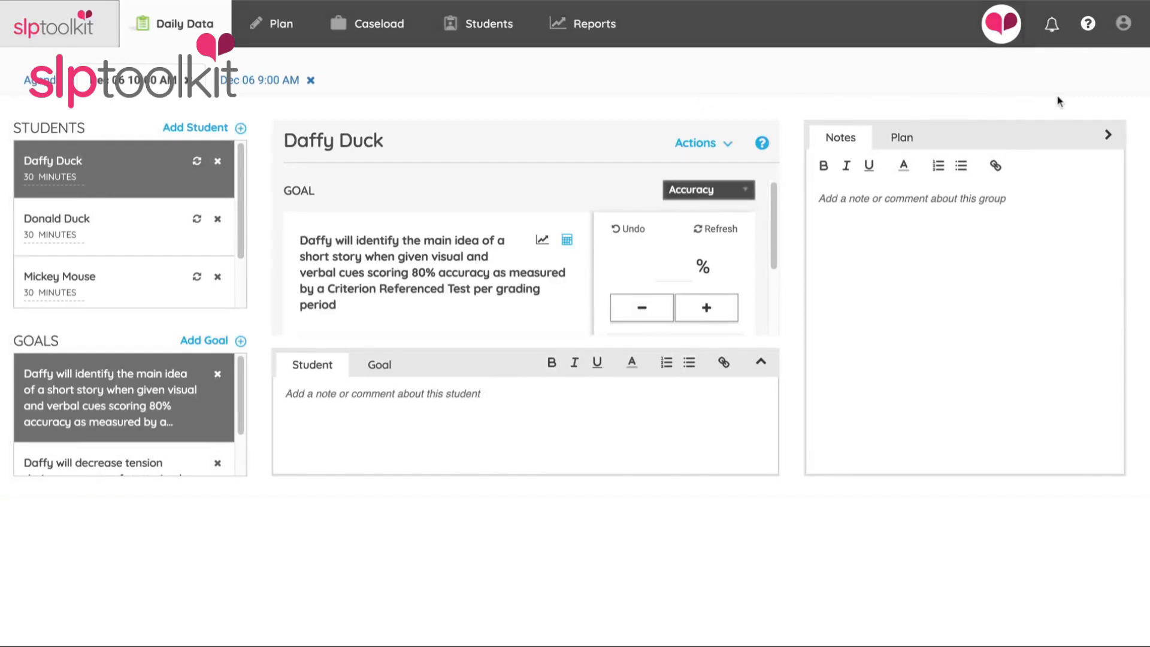
View the Toolkit Treasures help article on free therapy resources, and close the help.
click(1087, 28)
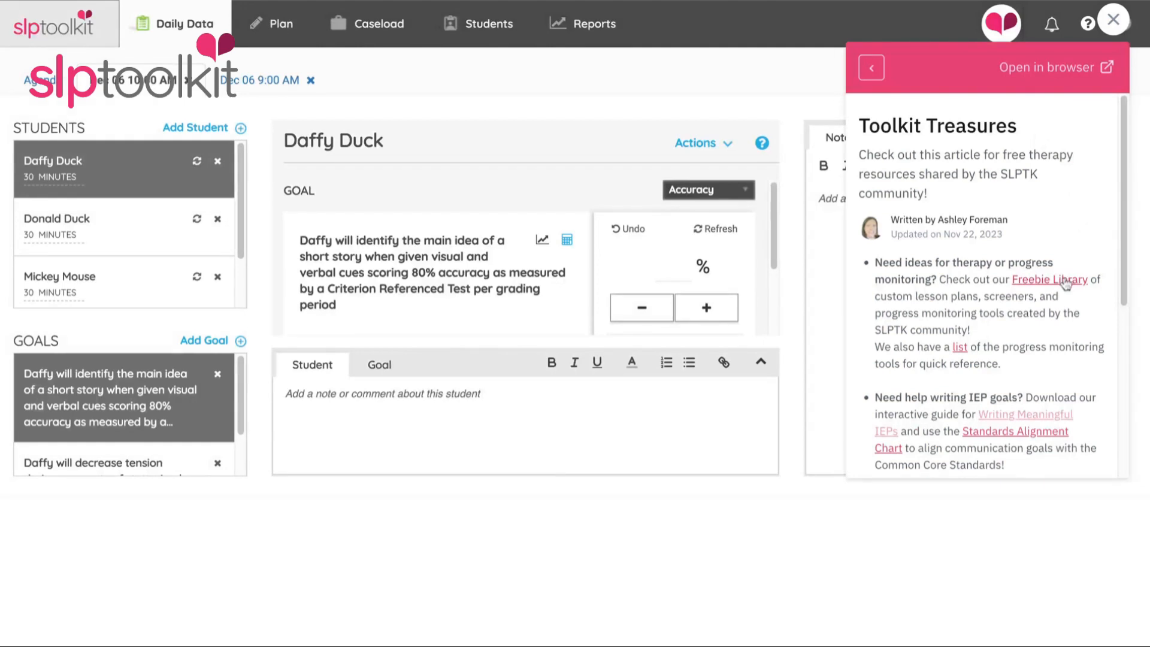
click(1113, 20)
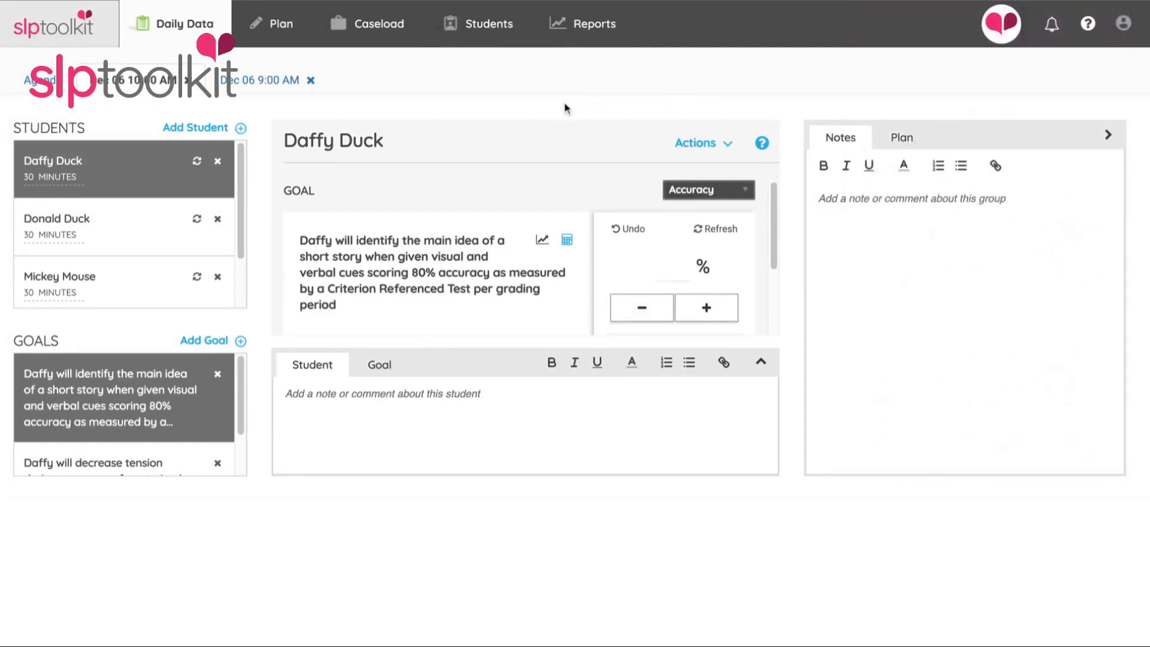
Upload the file Literacy-Therapy--Fall-Mixed-Up (3).tkjp as a new plan and import it.
click(288, 39)
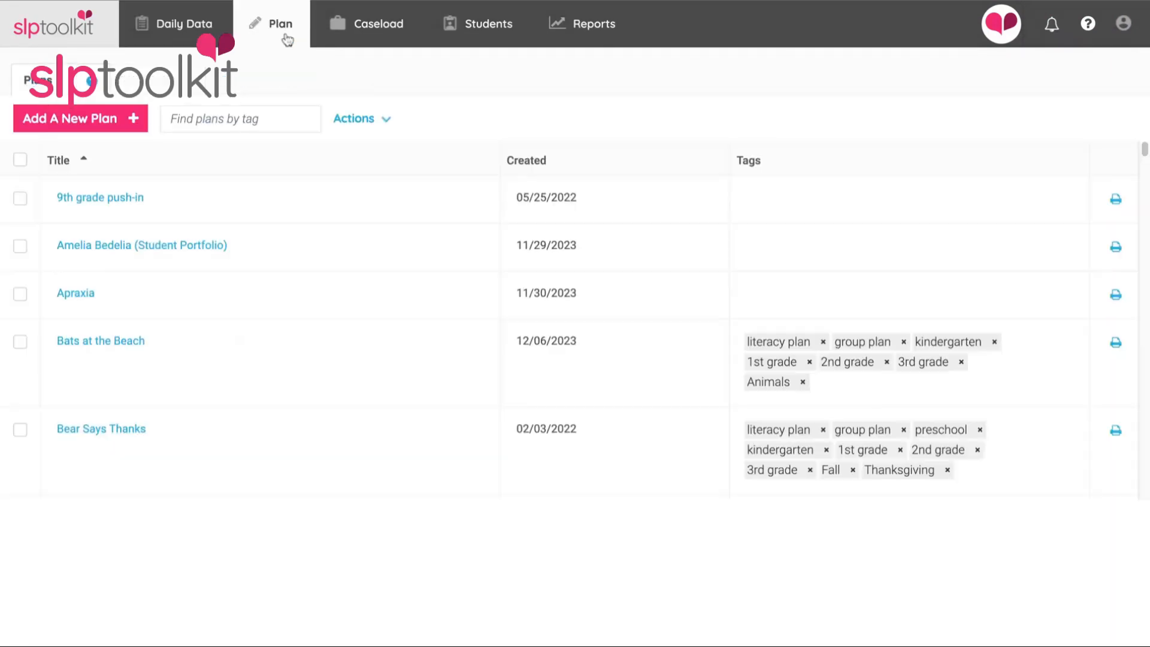
click(128, 132)
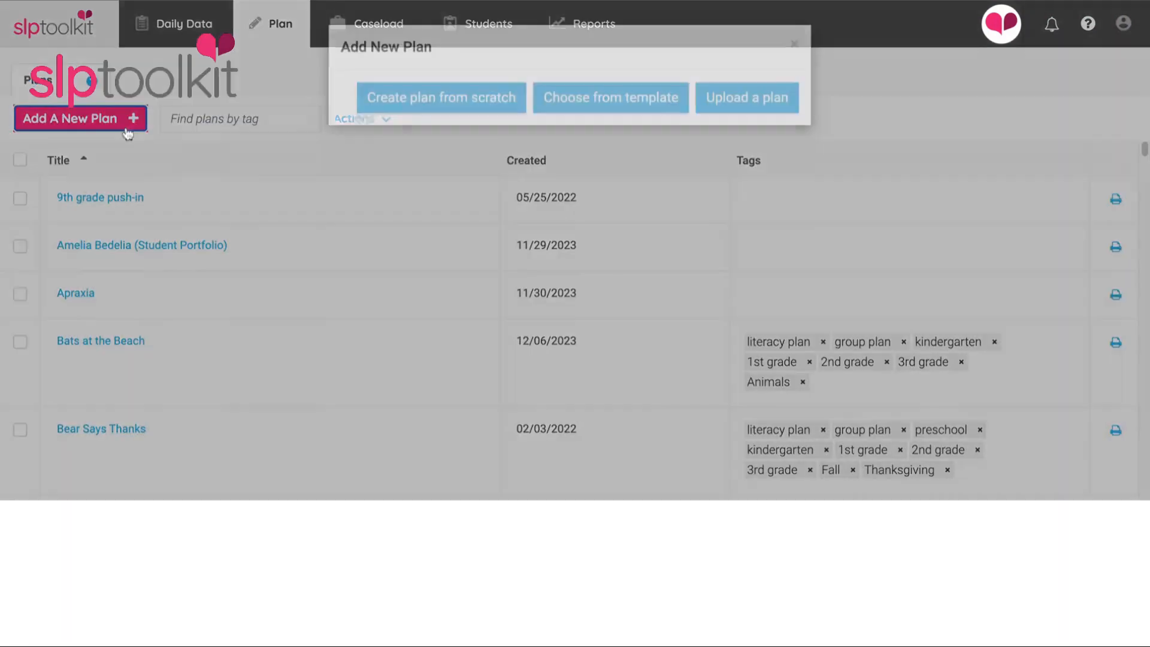
click(725, 110)
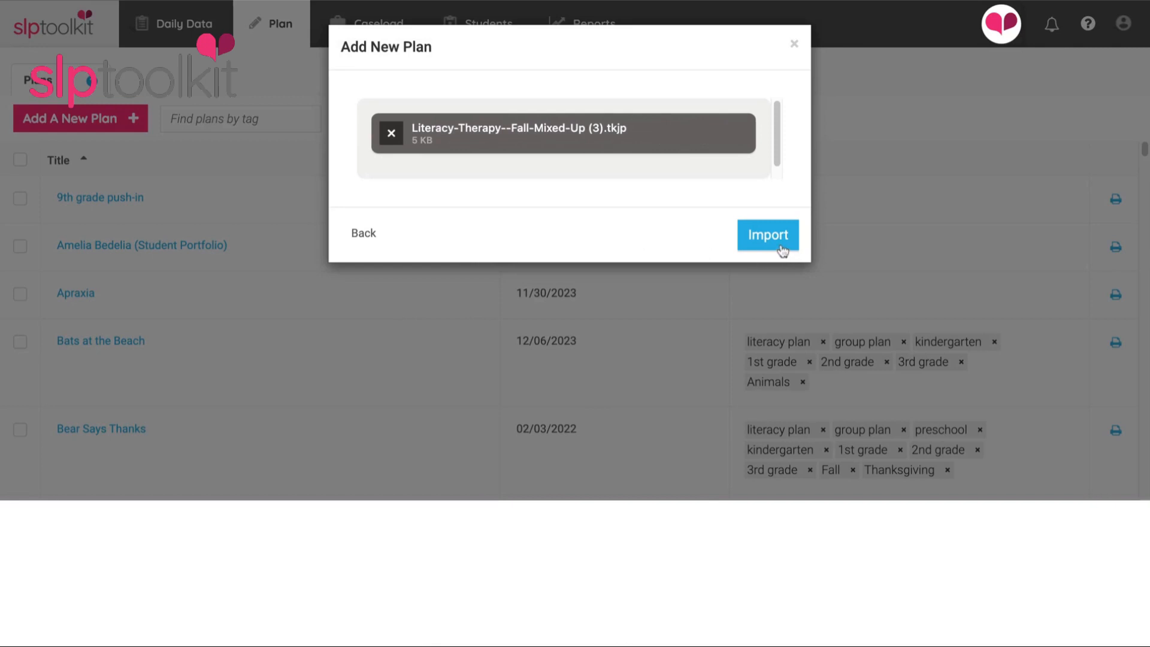
click(782, 249)
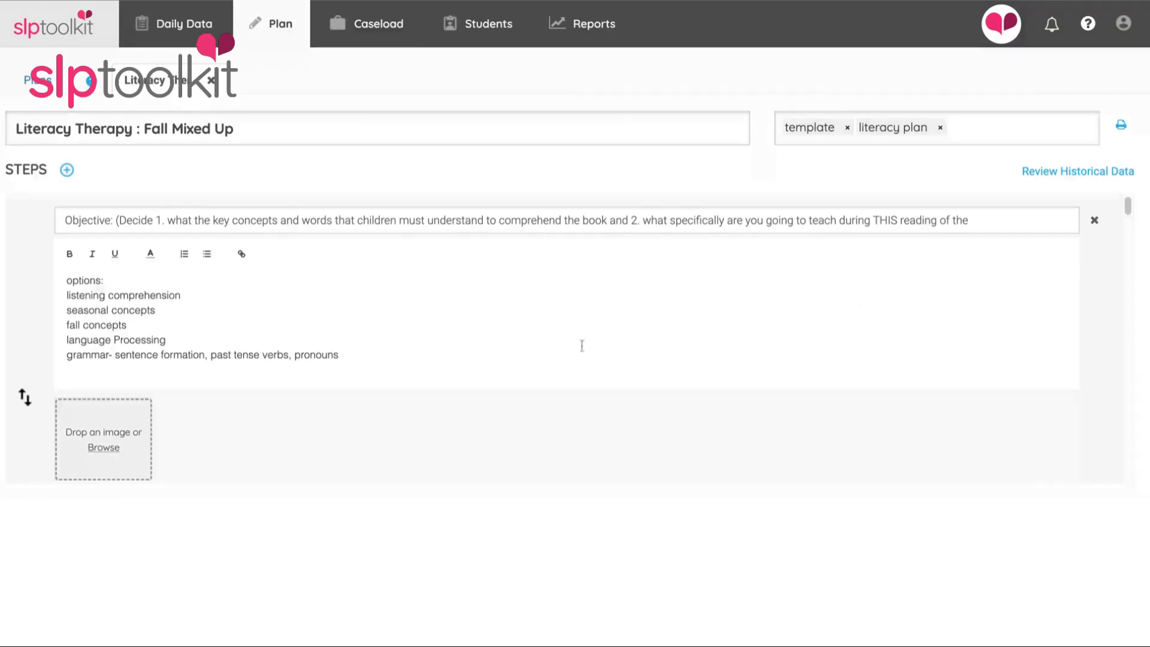
Export the "9th grade push-in" plan from the plans list, confirming that it belongs to you and violates nobody's rights.
click(40, 84)
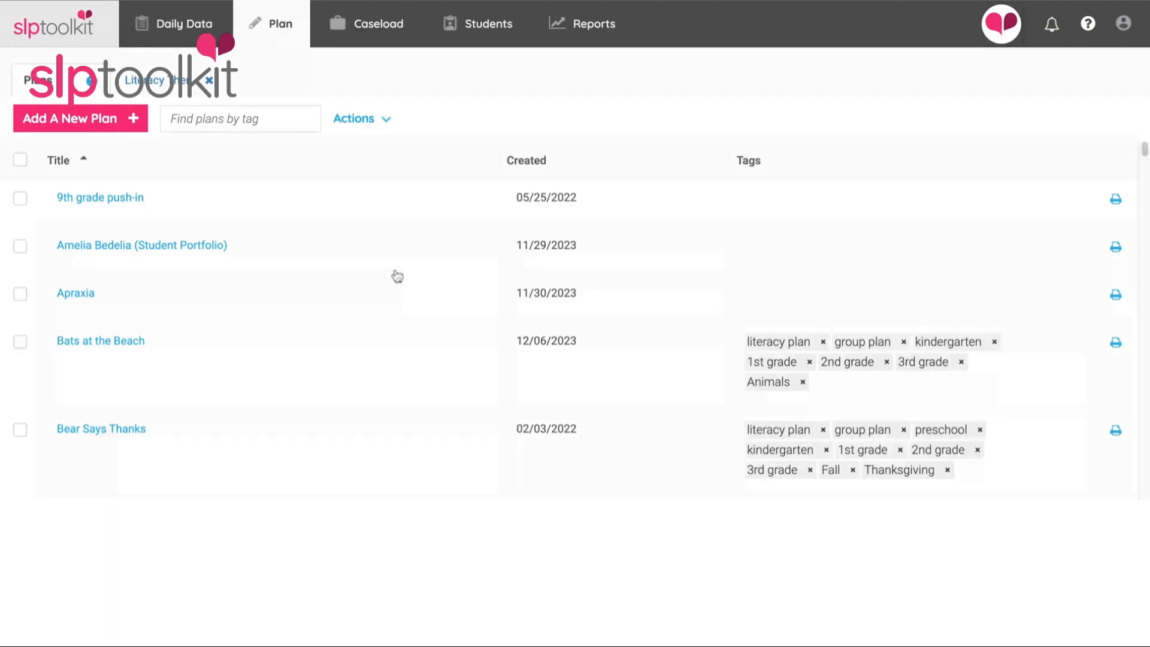
click(20, 198)
click(353, 123)
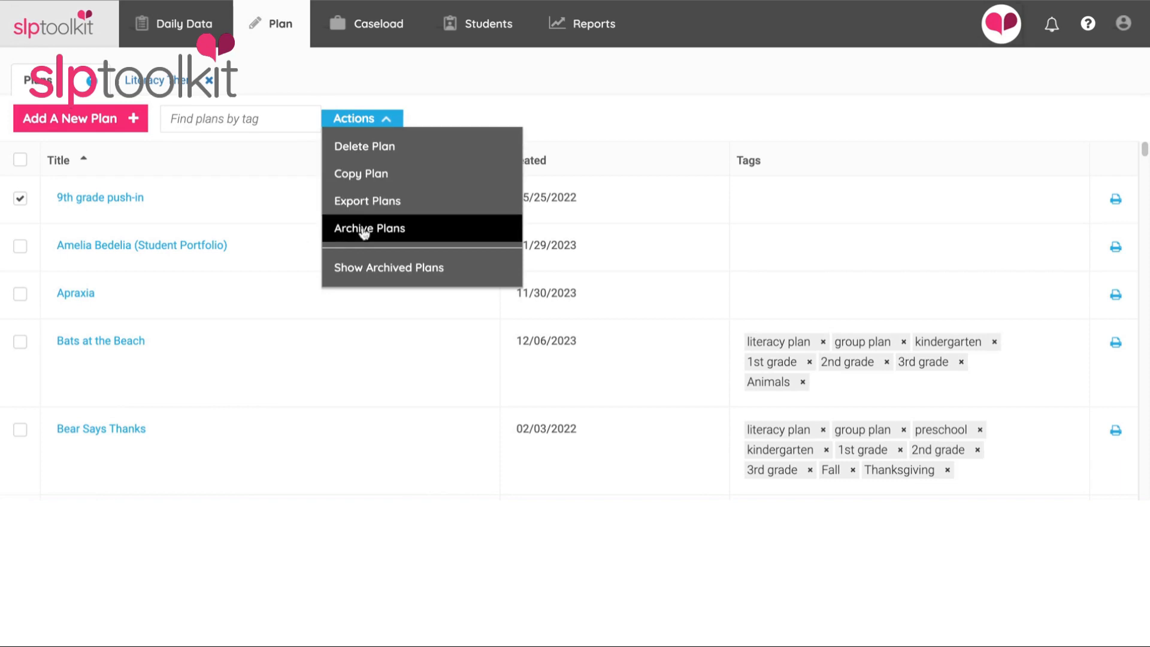
click(429, 209)
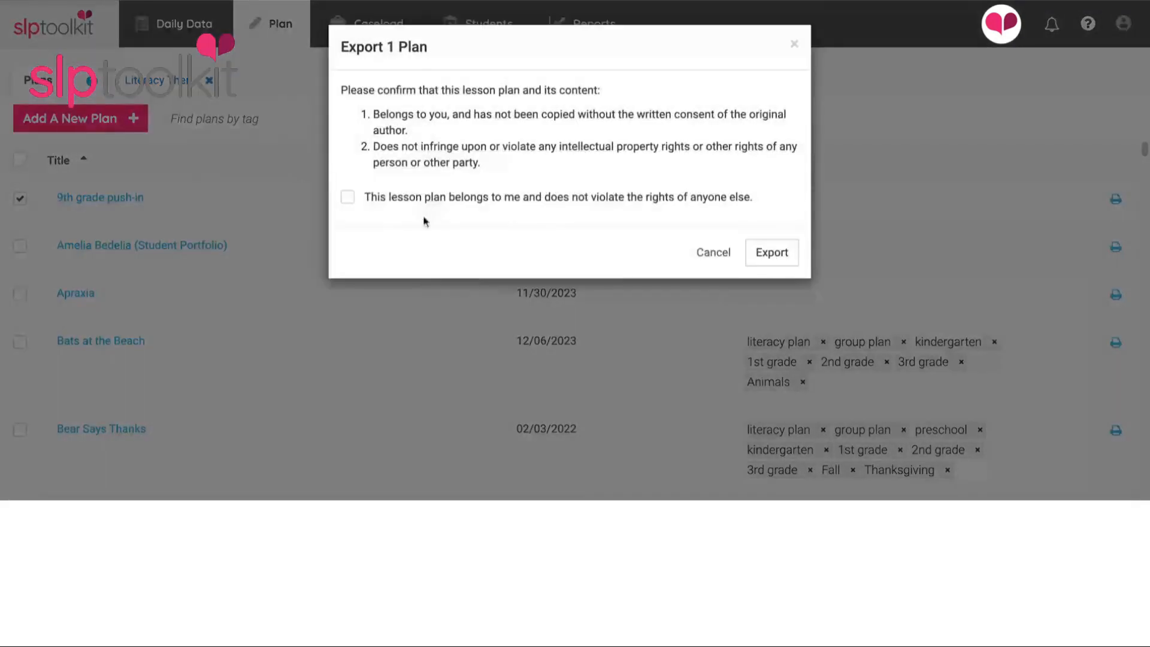
click(348, 199)
click(777, 253)
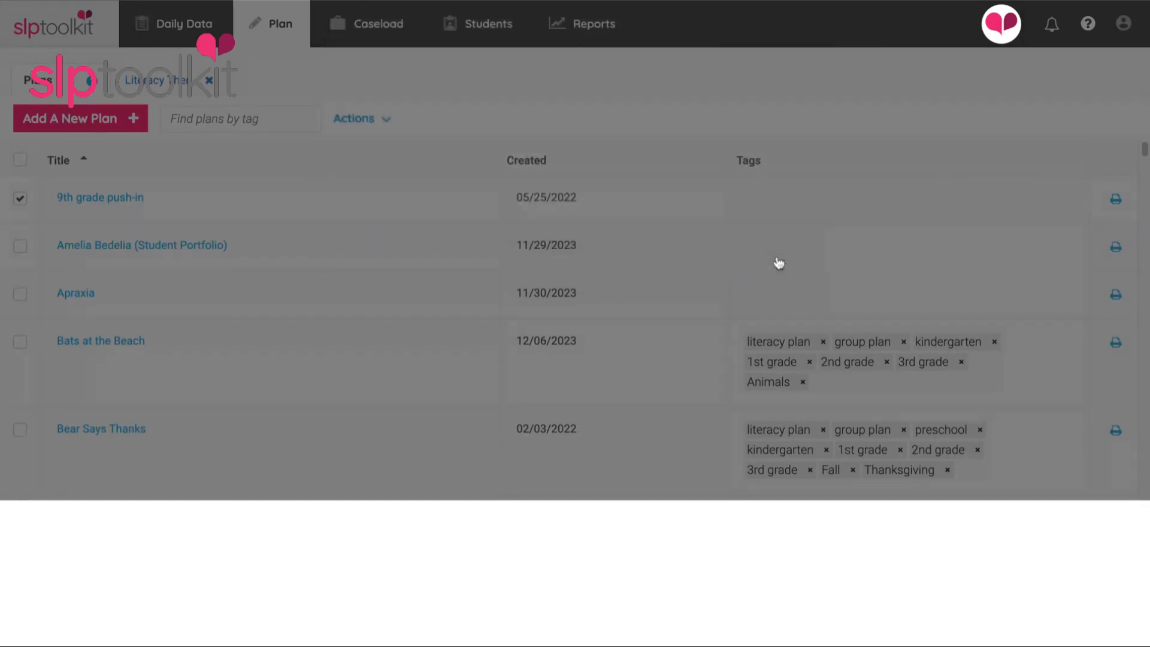